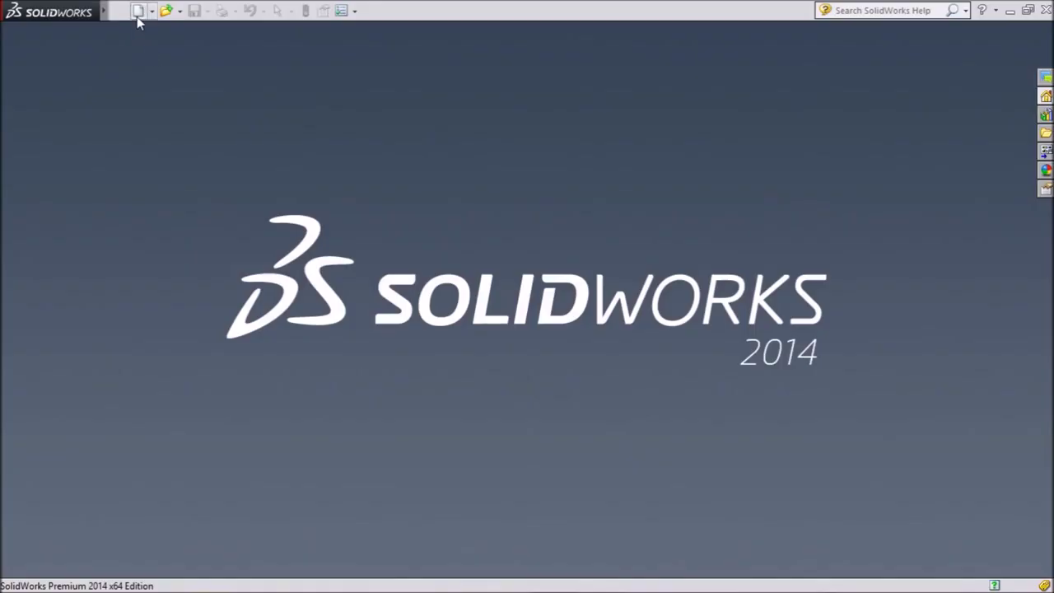
- Start a new SolidWorks document so the Part, Assembly and Drawing choices appear
{"action": "left_click", "coordinate": [138, 10]}
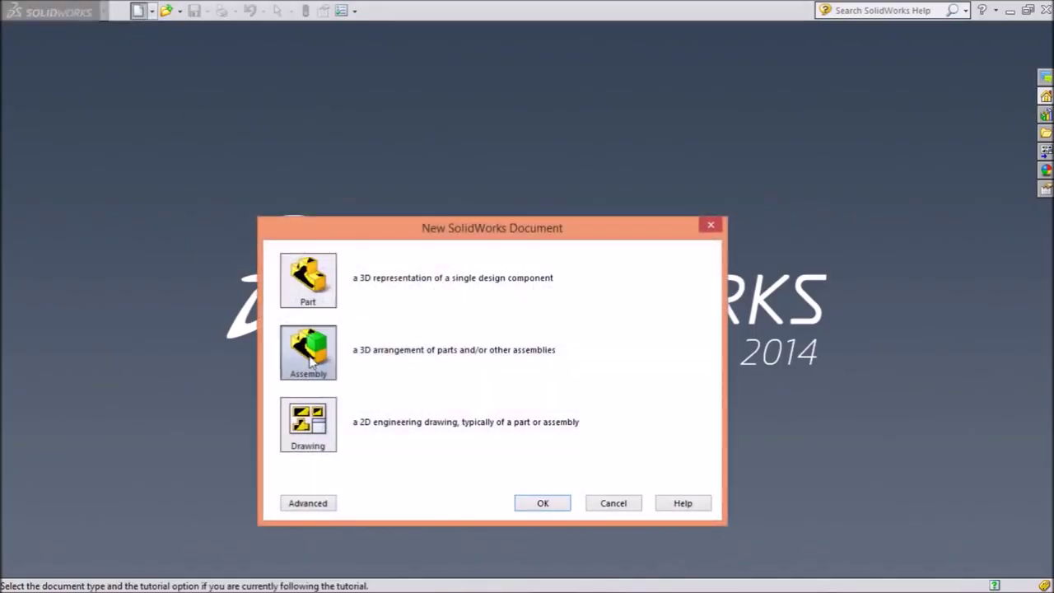
- Create a new assembly, skip Begin Assembly, and start a sketch on the Front Plane
{"action": "left_click", "coordinate": [543, 503]}
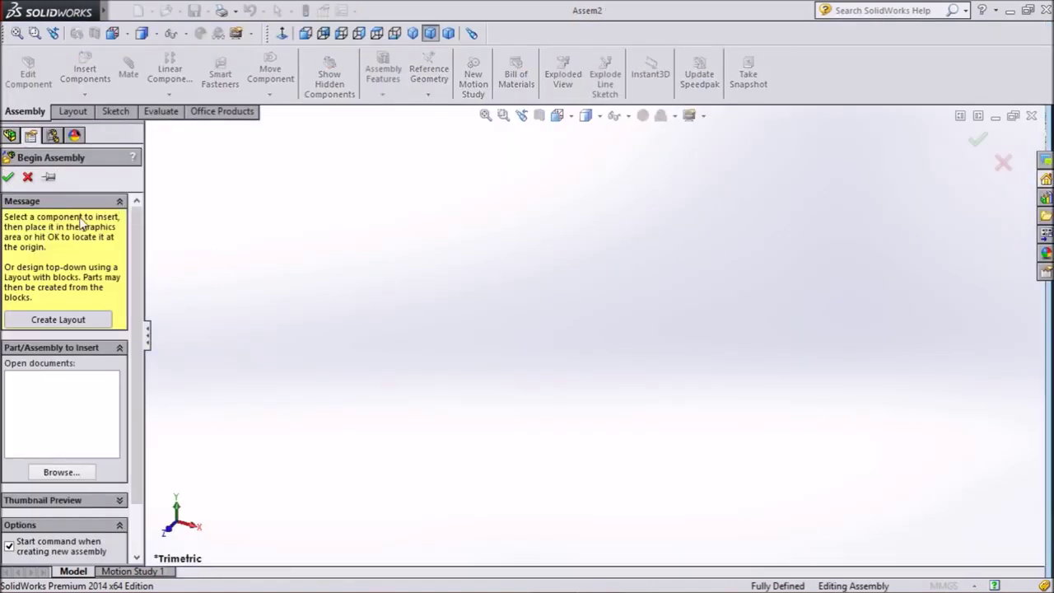
{"action": "left_click", "coordinate": [28, 178]}
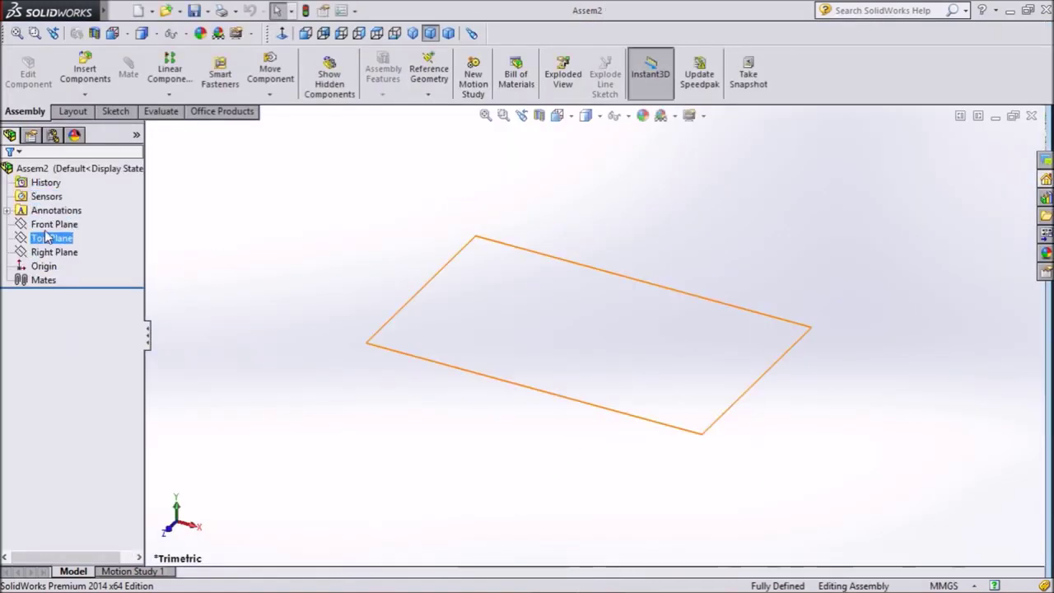
{"action": "left_click", "coordinate": [53, 224]}
{"action": "left_click", "coordinate": [57, 199]}
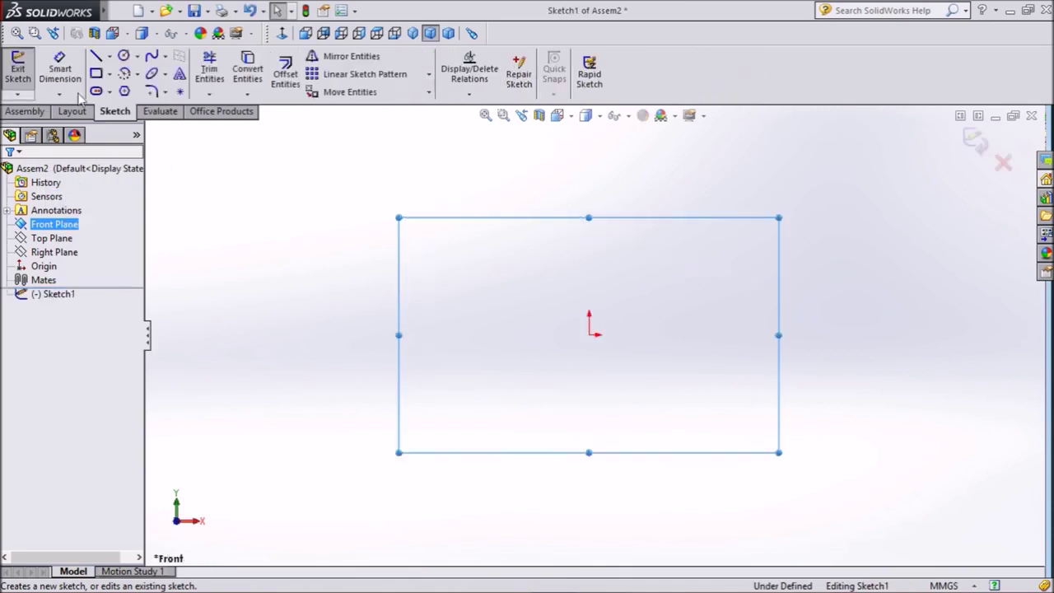
- Draw a horizontal centreline through the origin and give it a Midpoint relation to the origin
{"action": "left_click", "coordinate": [110, 56]}
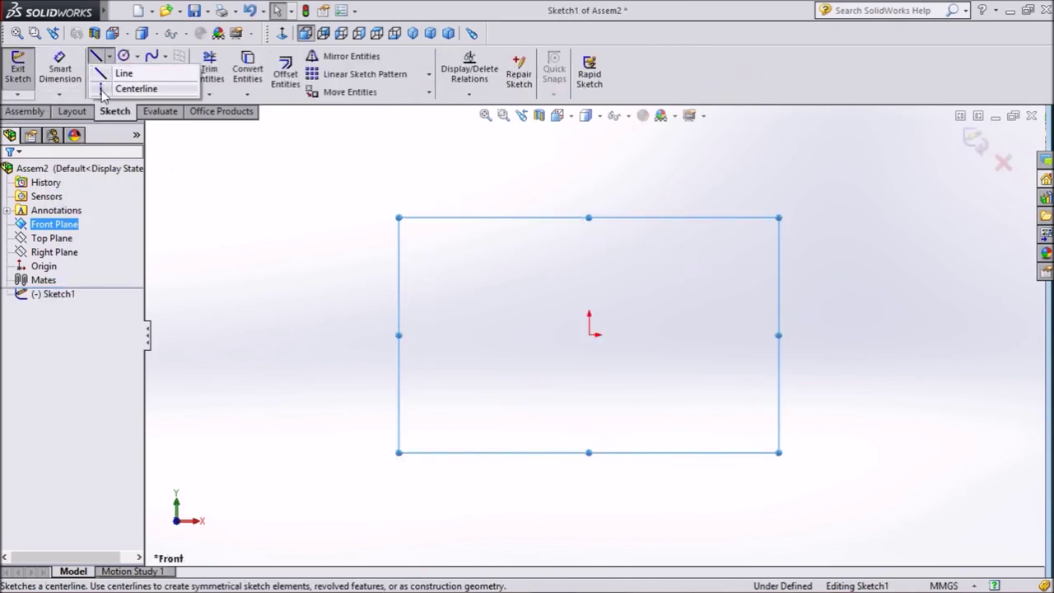
{"action": "left_click", "coordinate": [138, 88]}
{"action": "left_click", "coordinate": [454, 335]}
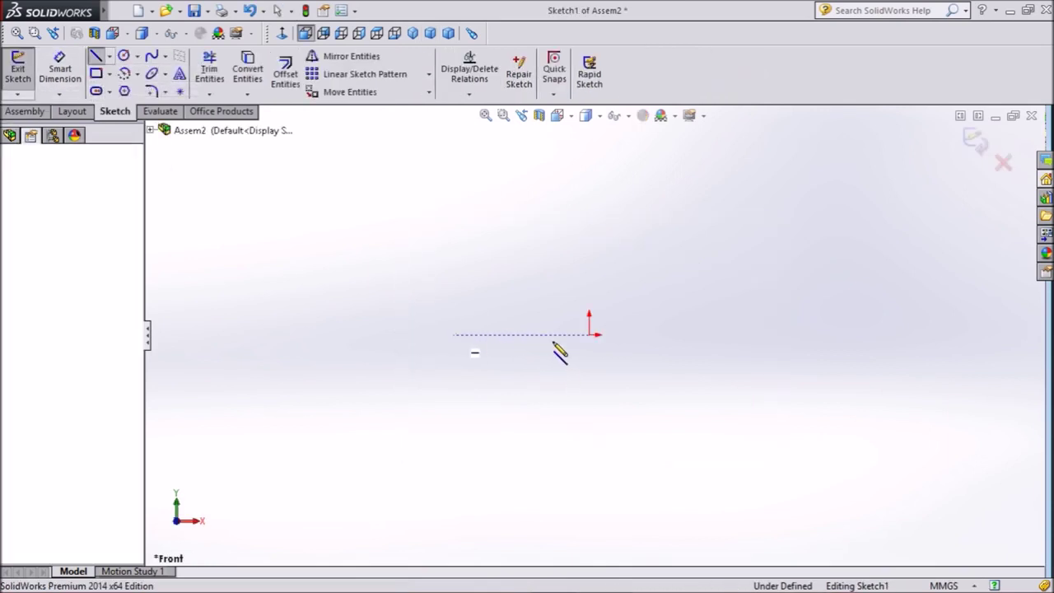
{"action": "left_click", "coordinate": [759, 335]}
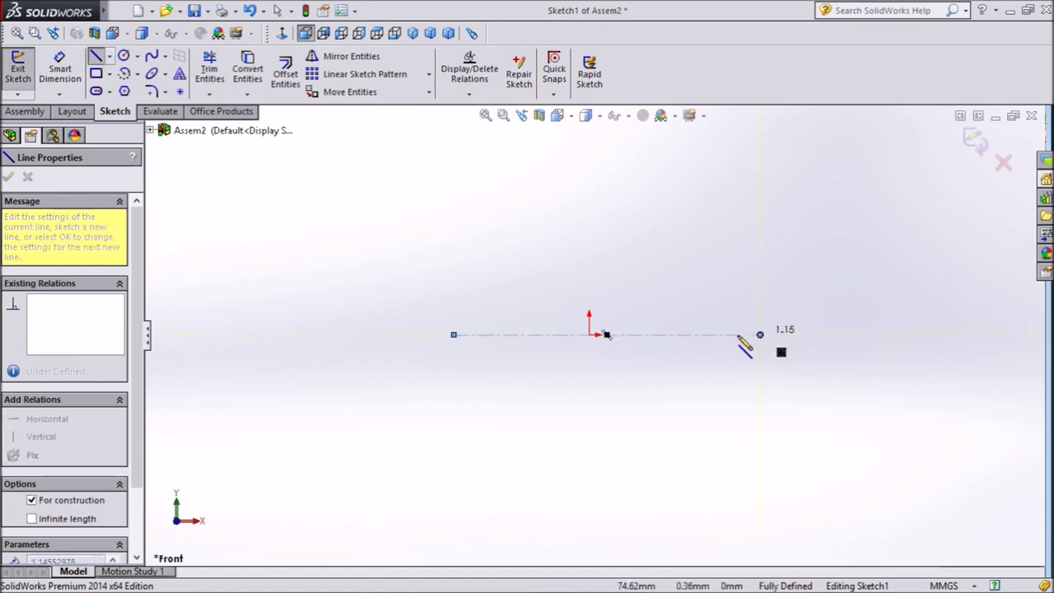
{"action": "right_click", "coordinate": [370, 231]}
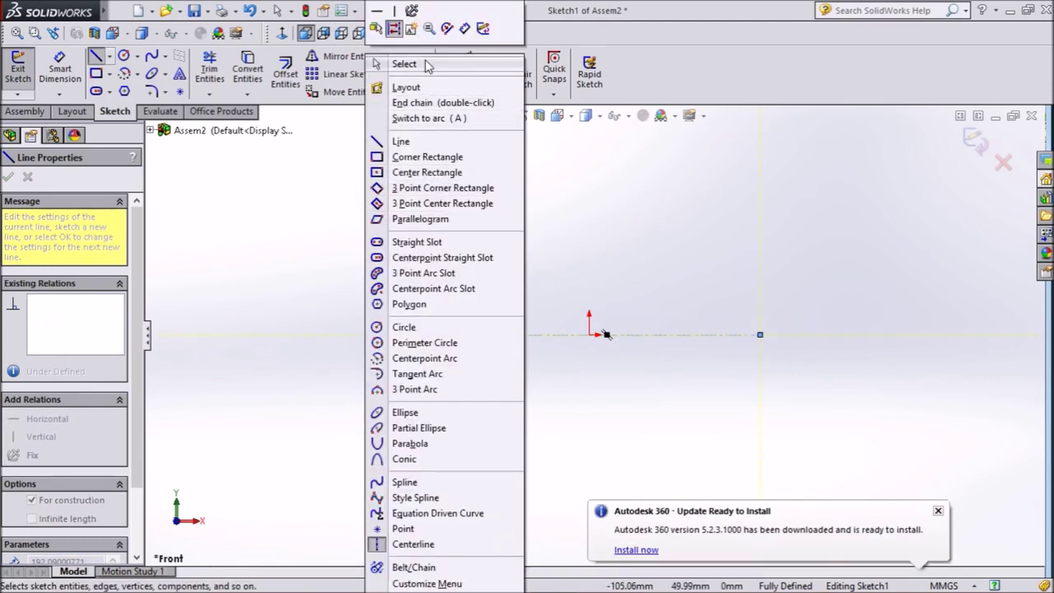
{"action": "left_click", "coordinate": [404, 64]}
{"action": "left_click", "coordinate": [938, 511]}
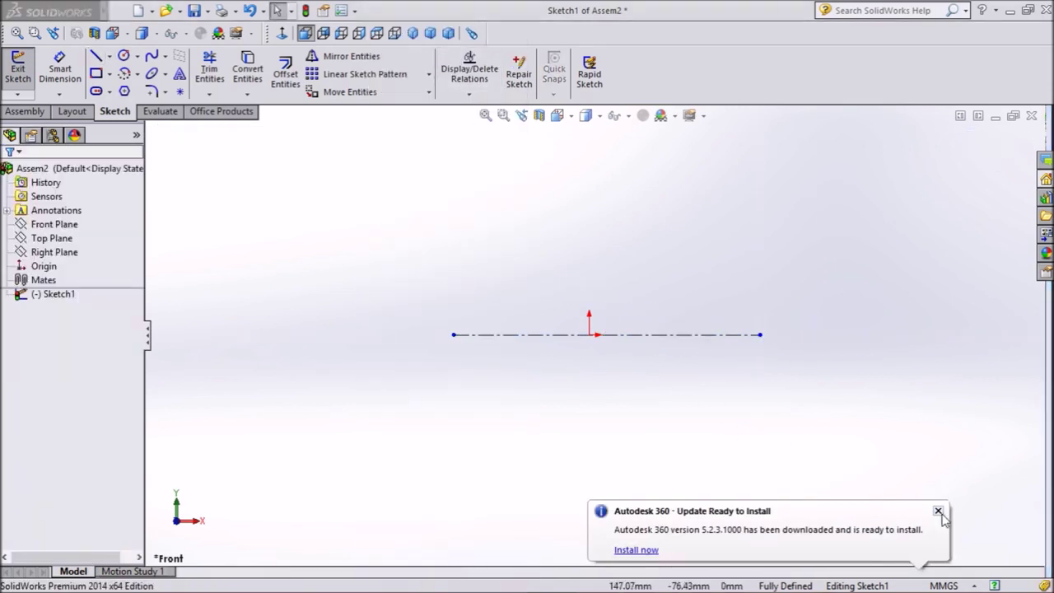
{"action": "left_click", "coordinate": [650, 336]}
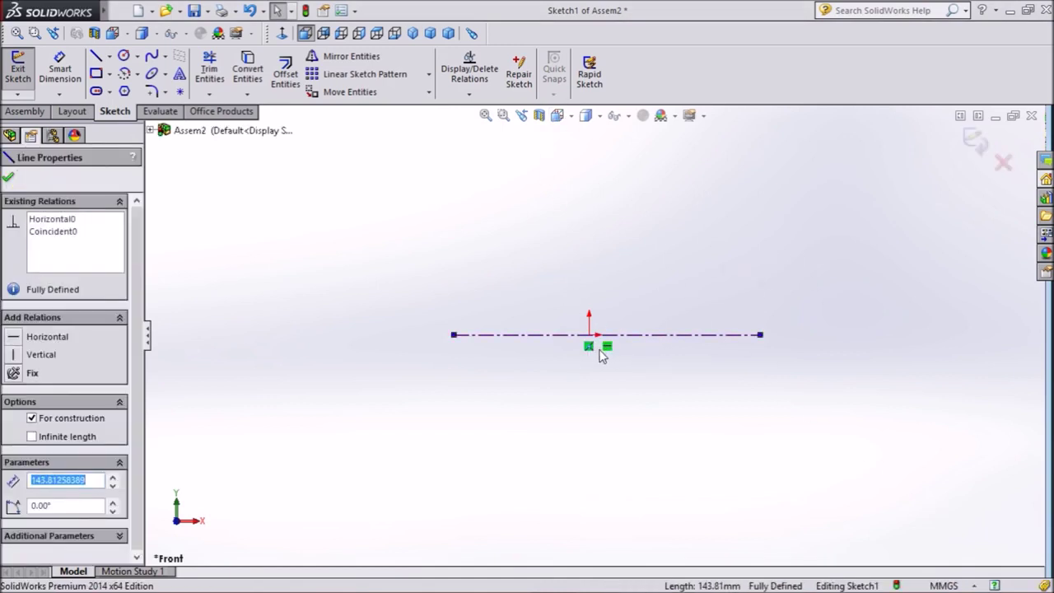
{"action": "left_click", "coordinate": [589, 336], "text": "ctrl"}
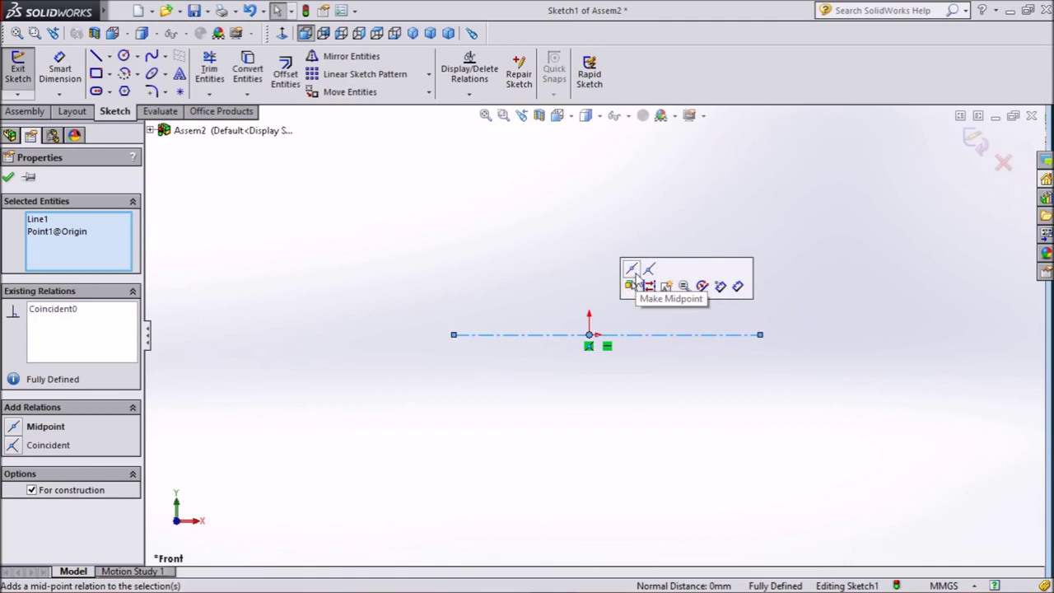
{"action": "left_click", "coordinate": [632, 270]}
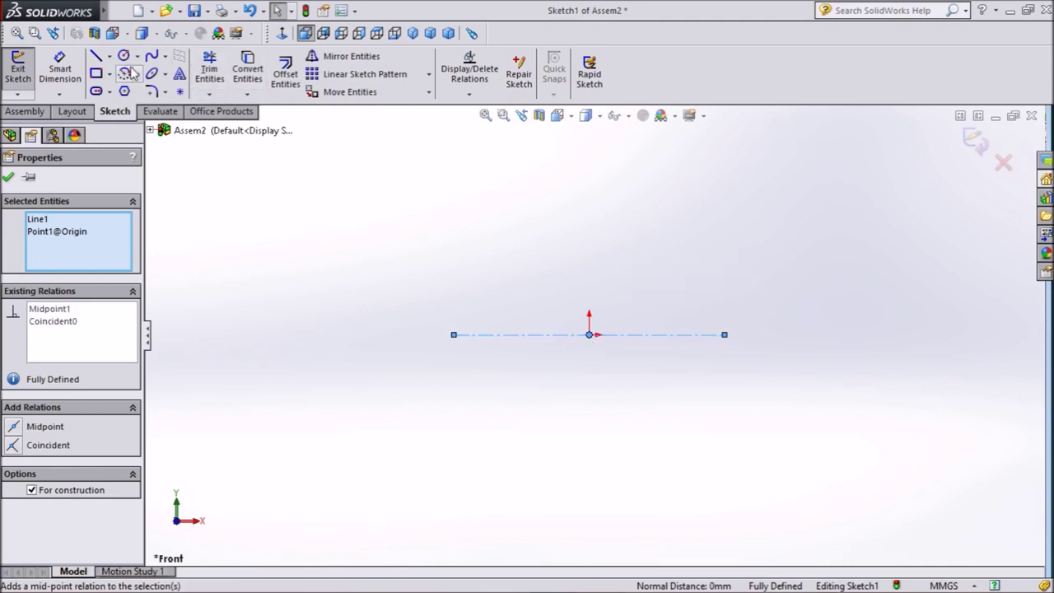
- Dimension the origin to the centreline's right end as 100 mm
{"action": "left_click", "coordinate": [59, 69]}
{"action": "left_click", "coordinate": [589, 337]}
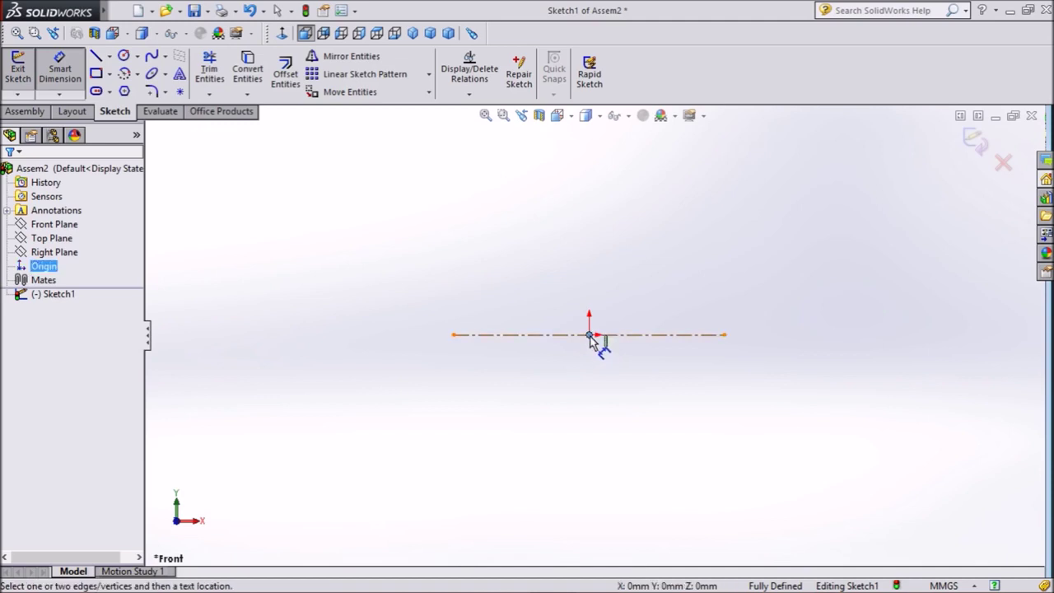
{"action": "left_click", "coordinate": [724, 335]}
{"action": "left_click", "coordinate": [653, 375]}
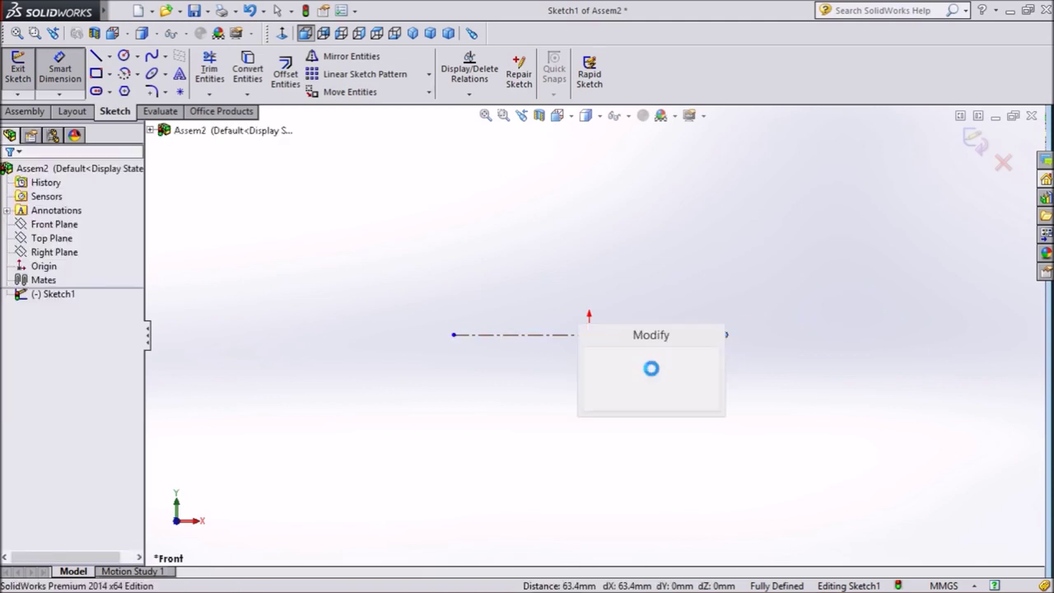
{"action": "type", "text": "100"}
{"action": "left_click", "coordinate": [591, 356]}
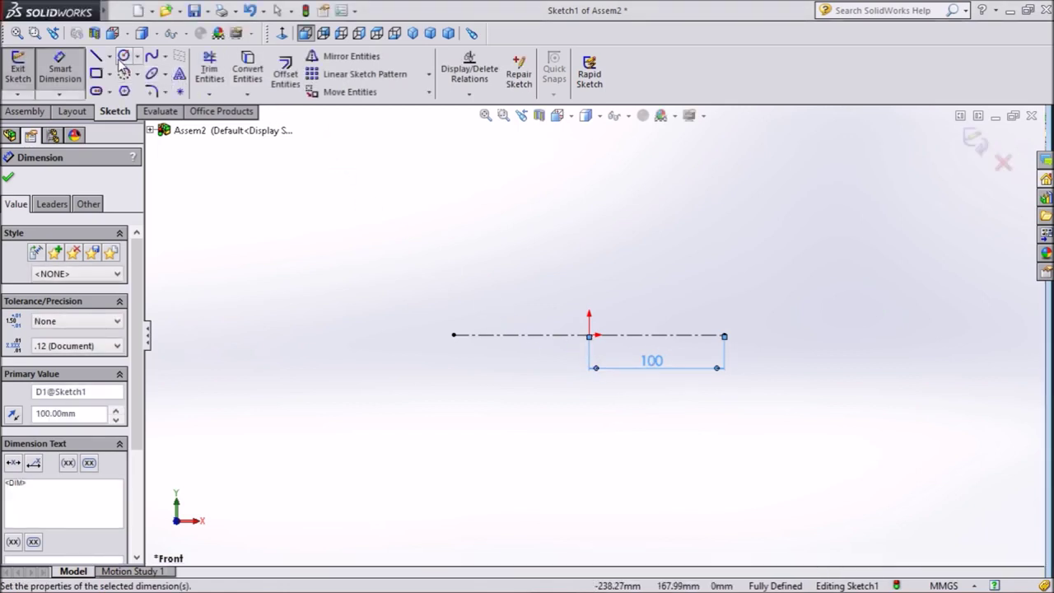
{"action": "left_click", "coordinate": [123, 57]}
- Draw two circles centred on the centreline ends, each passing through the origin
{"action": "left_click", "coordinate": [454, 334]}
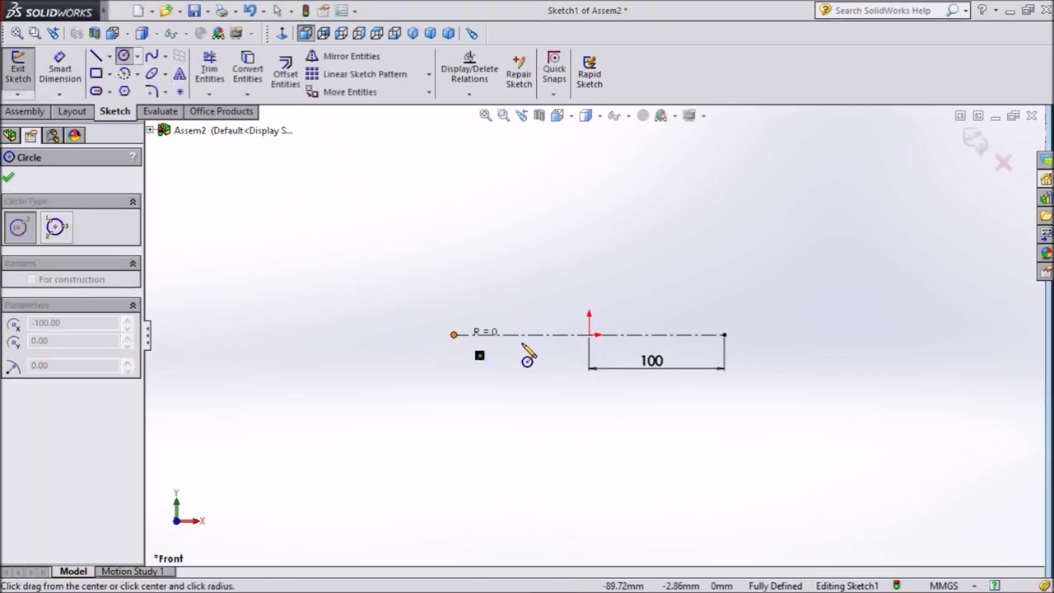
{"action": "left_click", "coordinate": [590, 335]}
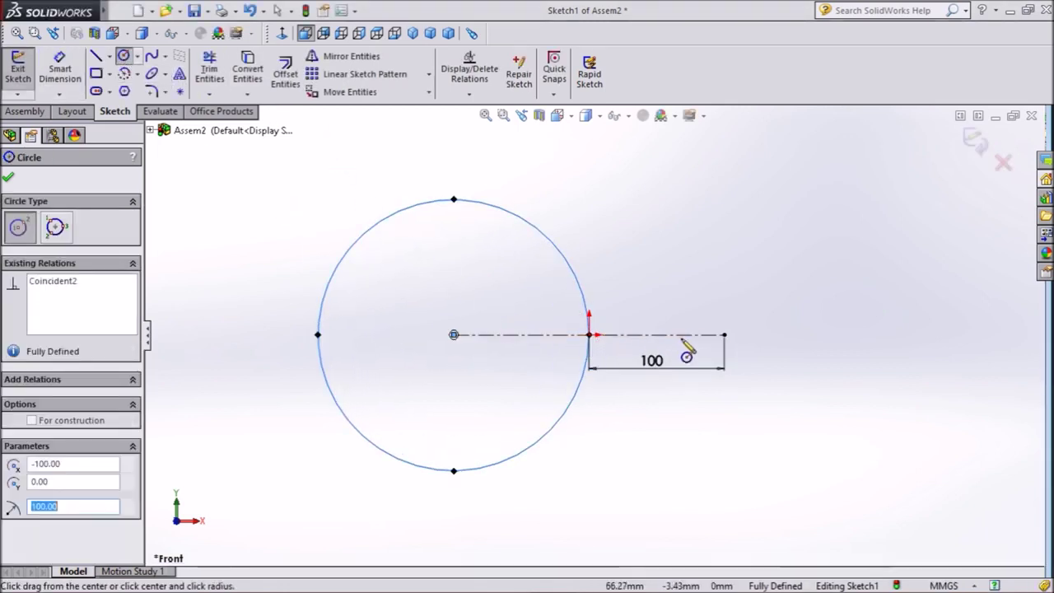
{"action": "left_click", "coordinate": [725, 335]}
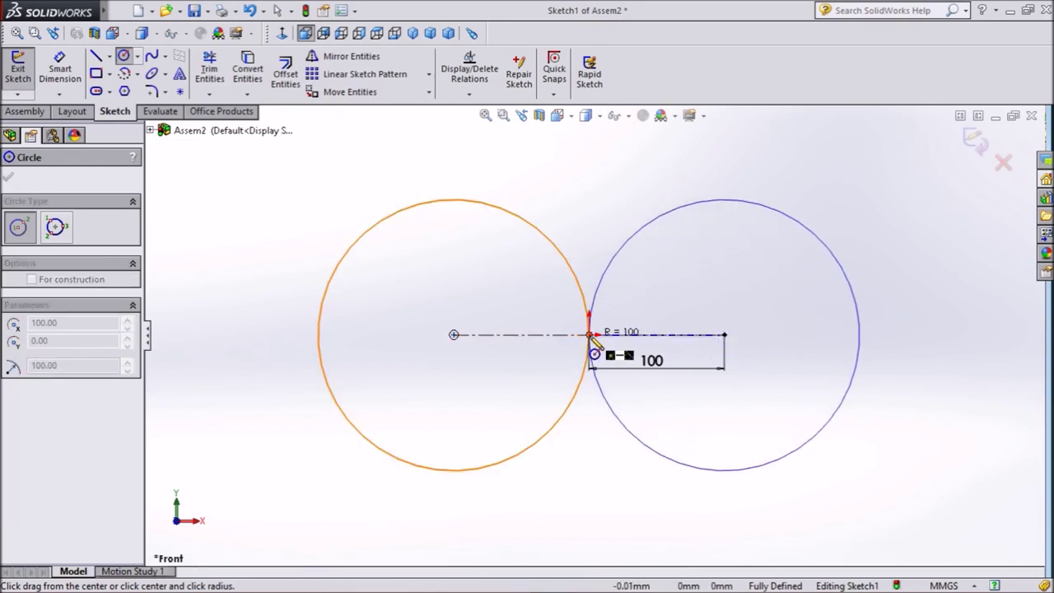
{"action": "left_click", "coordinate": [590, 336]}
- Exit Sketch1 and orbit the view to see the circles in 3D
{"action": "left_click", "coordinate": [976, 140]}
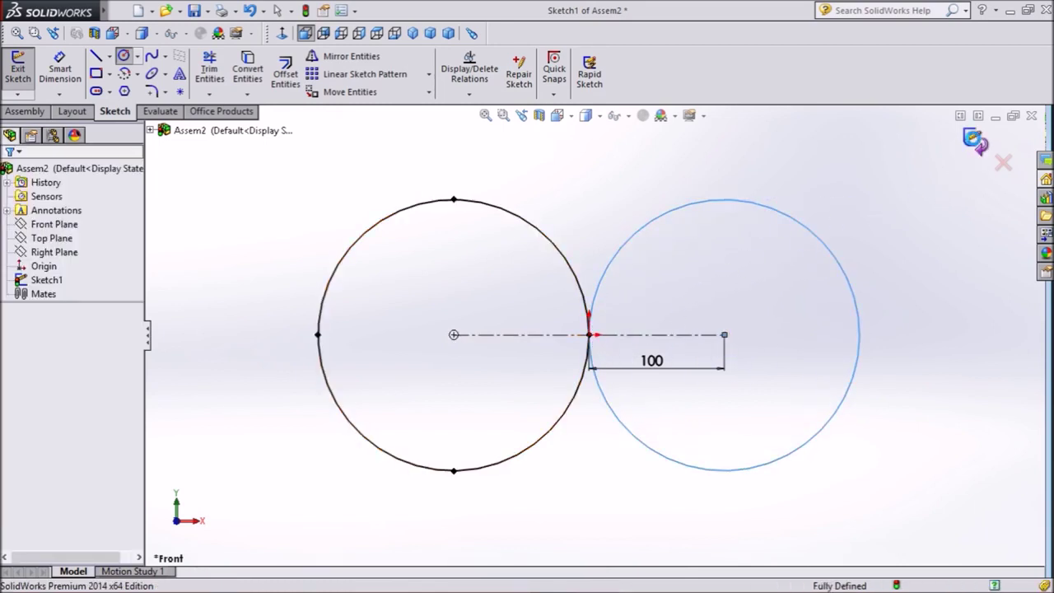
{"action": "left_click", "coordinate": [975, 140]}
{"action": "mouse_move", "coordinate": [904, 231]}
{"action": "middle_mouse_down"}
{"action": "mouse_move", "coordinate": [880, 242]}
{"action": "mouse_move", "coordinate": [884, 266]}
{"action": "middle_mouse_up"}
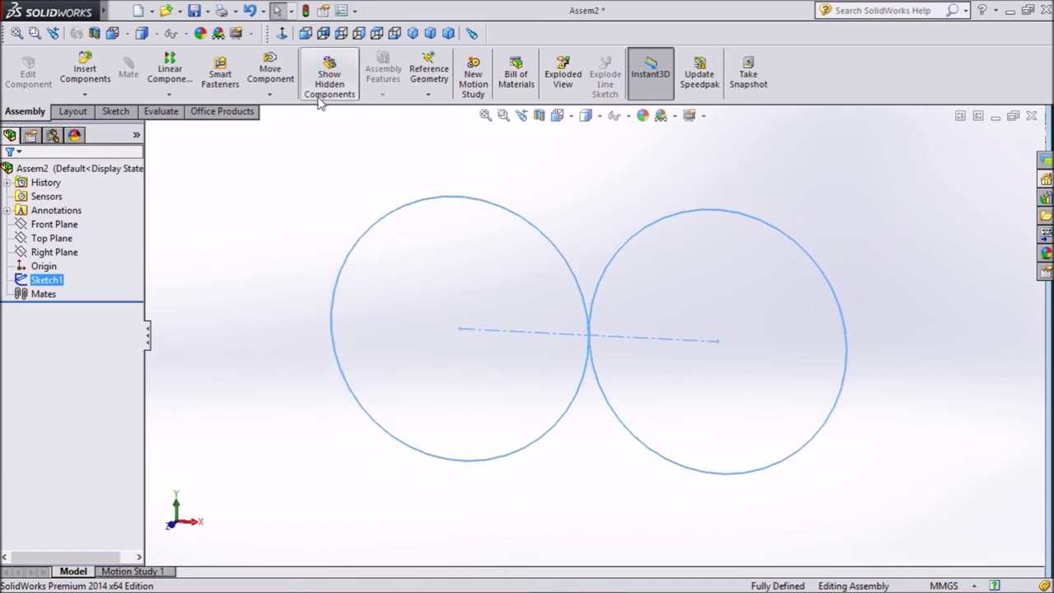
{"action": "left_click", "coordinate": [223, 113]}
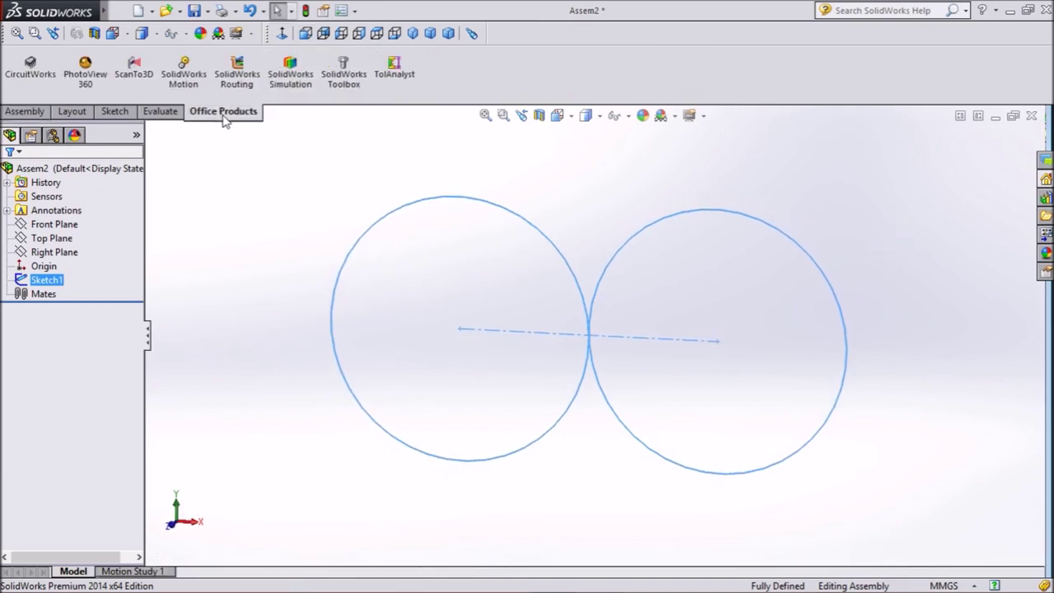
- Enable the Toolbox add-in and browse the Design Library to Toolbox > ISO > Power Transmission > Gears
{"action": "left_click", "coordinate": [353, 78]}
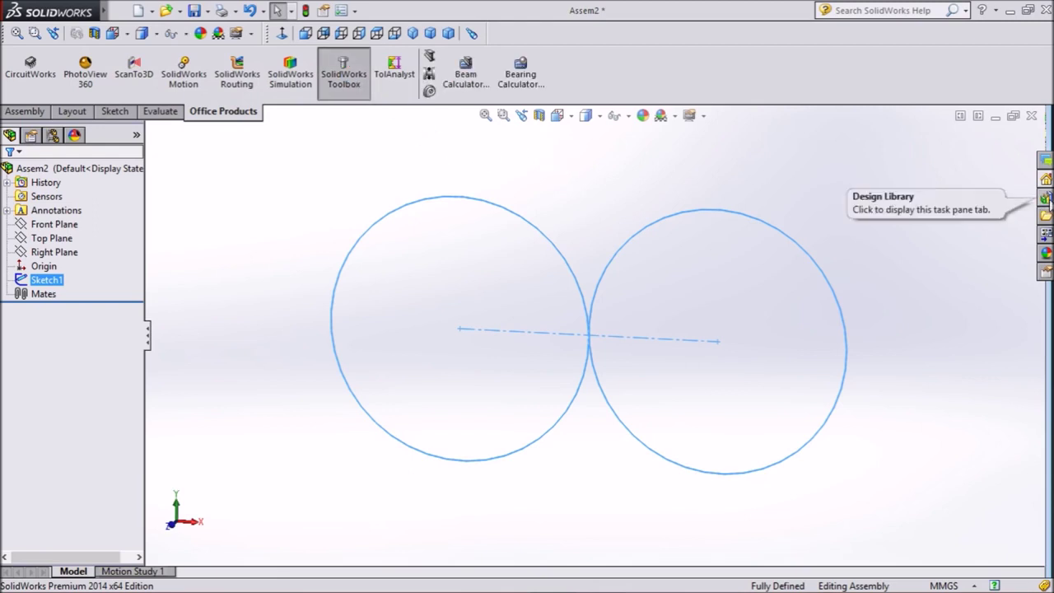
{"action": "left_click", "coordinate": [1046, 198]}
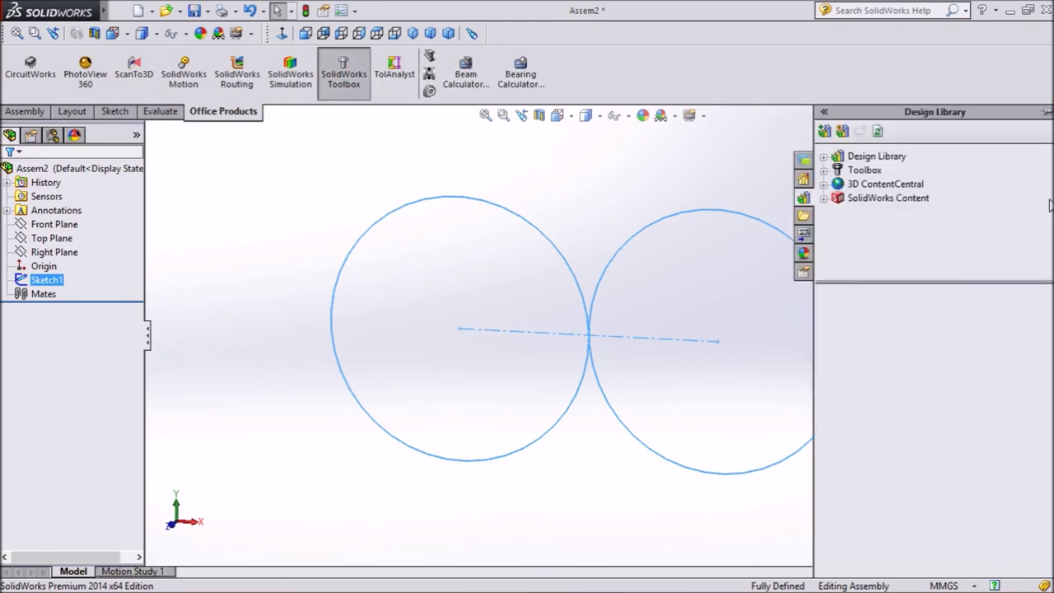
{"action": "left_click", "coordinate": [823, 169]}
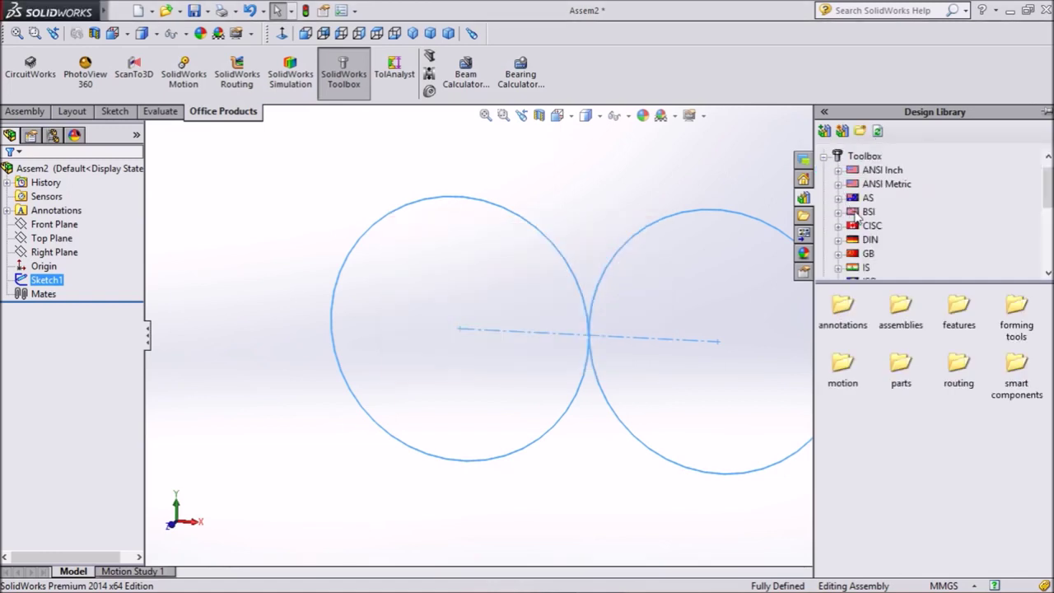
{"action": "scroll", "coordinate": [857, 218], "scroll_direction": "down", "scroll_amount": 1}
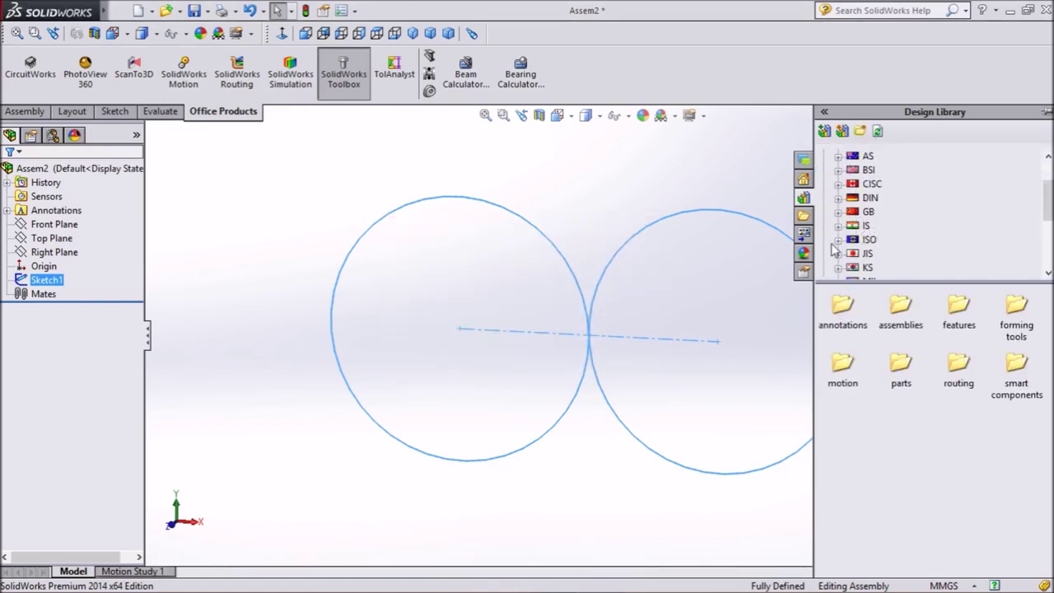
{"action": "left_click", "coordinate": [839, 240]}
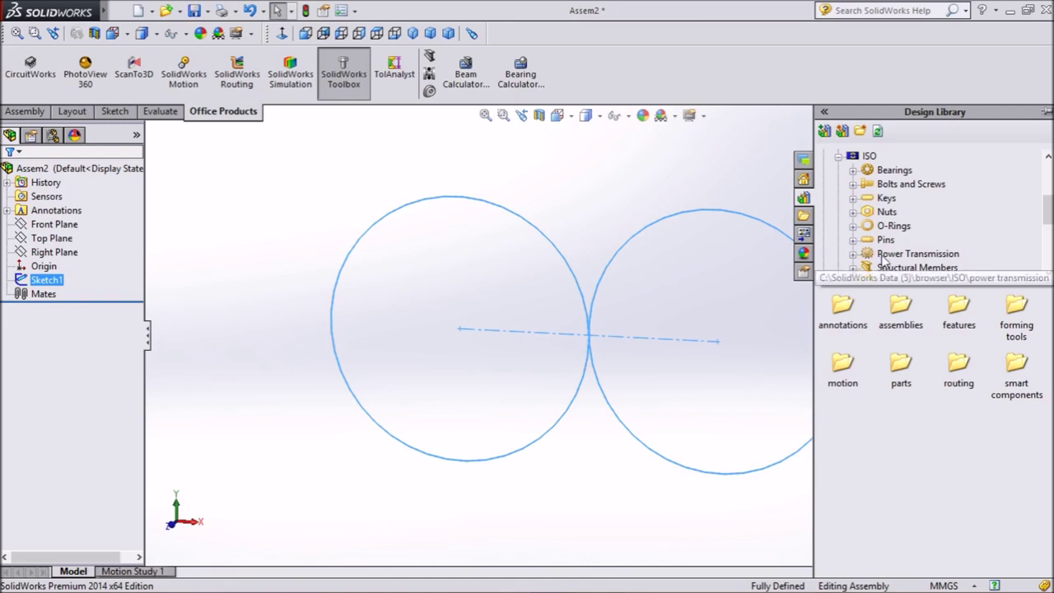
{"action": "scroll", "coordinate": [883, 255], "scroll_direction": "down", "scroll_amount": 2}
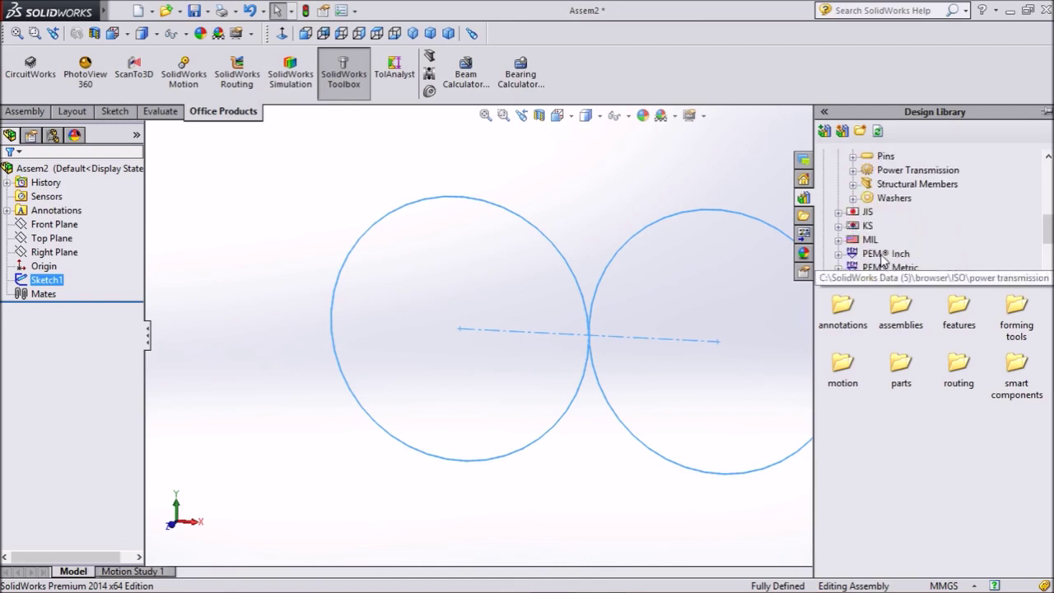
{"action": "left_click", "coordinate": [853, 170]}
{"action": "left_click", "coordinate": [898, 201]}
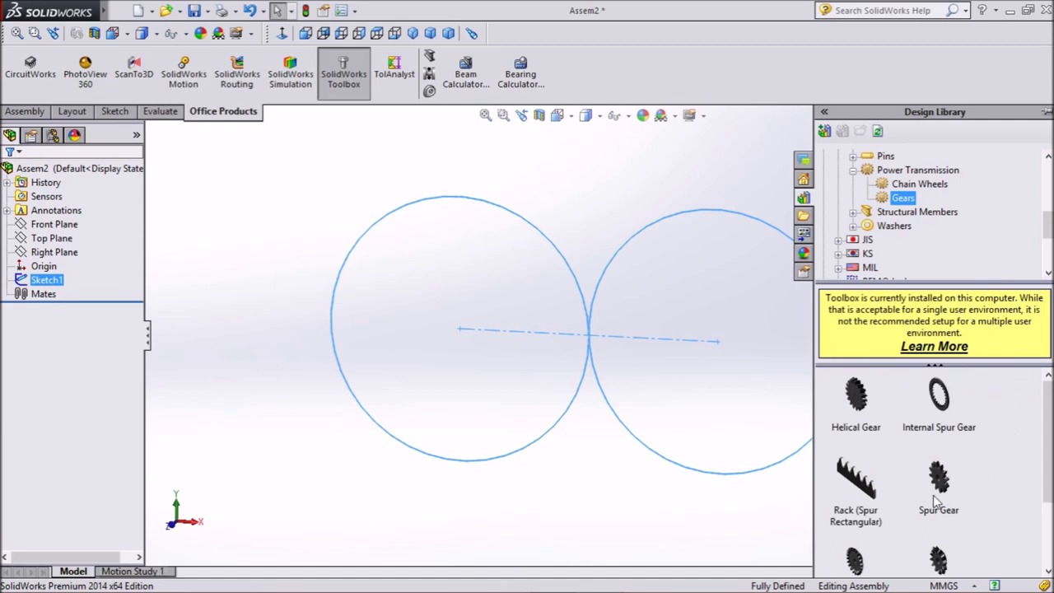
- Insert an ISO spur gear with module 5, 40 teeth, 20° pressure angle and 30 mm shaft
{"action": "left_click_drag", "start_coordinate": [943, 492], "coordinate": [552, 368]}
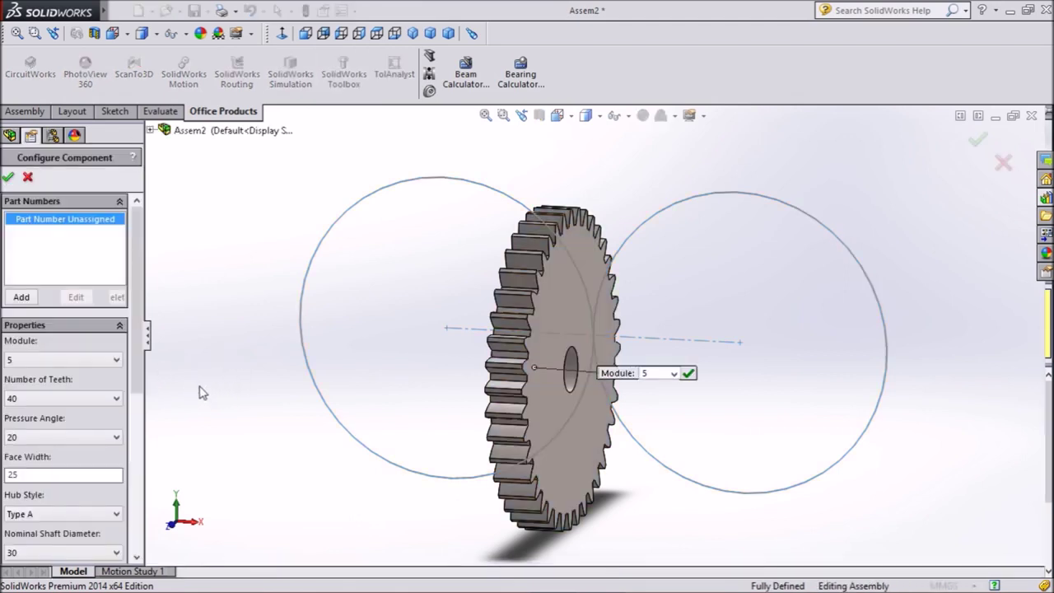
{"action": "left_click", "coordinate": [56, 359]}
{"action": "left_click", "coordinate": [56, 357]}
{"action": "left_click", "coordinate": [42, 398]}
{"action": "left_click", "coordinate": [25, 404]}
{"action": "left_click", "coordinate": [24, 442]}
{"action": "left_click", "coordinate": [24, 442]}
{"action": "left_click", "coordinate": [45, 557]}
{"action": "left_click", "coordinate": [45, 557]}
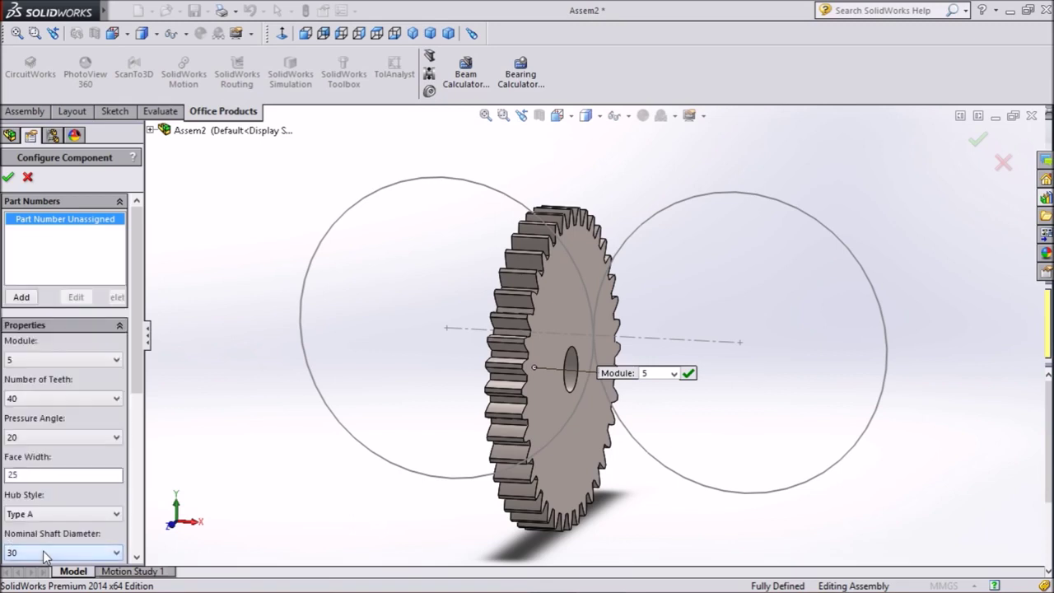
{"action": "left_click", "coordinate": [9, 179]}
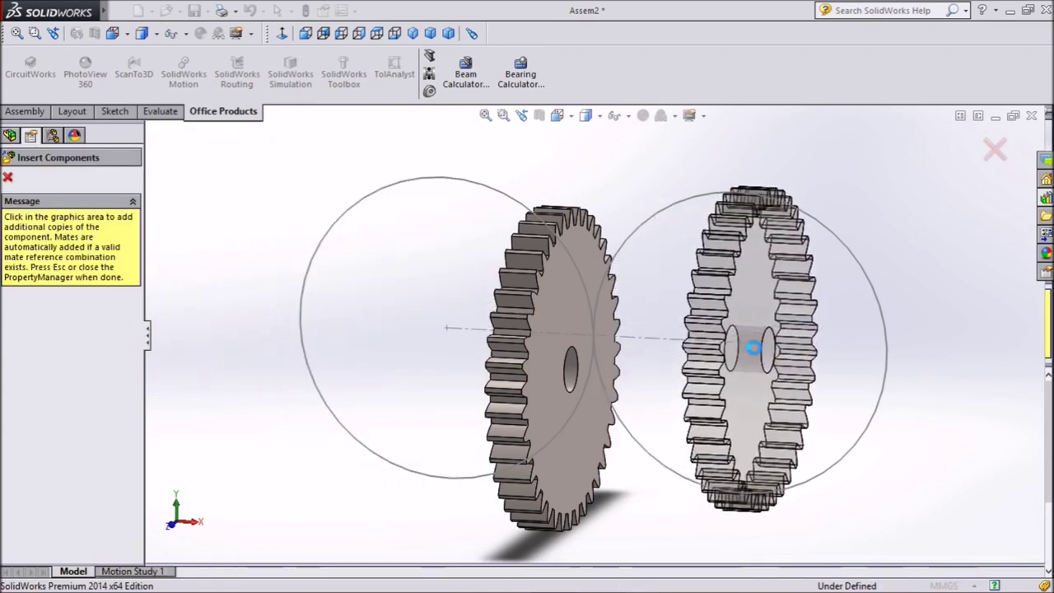
- Place a second spur gear copy in the right circle and stop inserting
{"action": "left_click", "coordinate": [759, 350]}
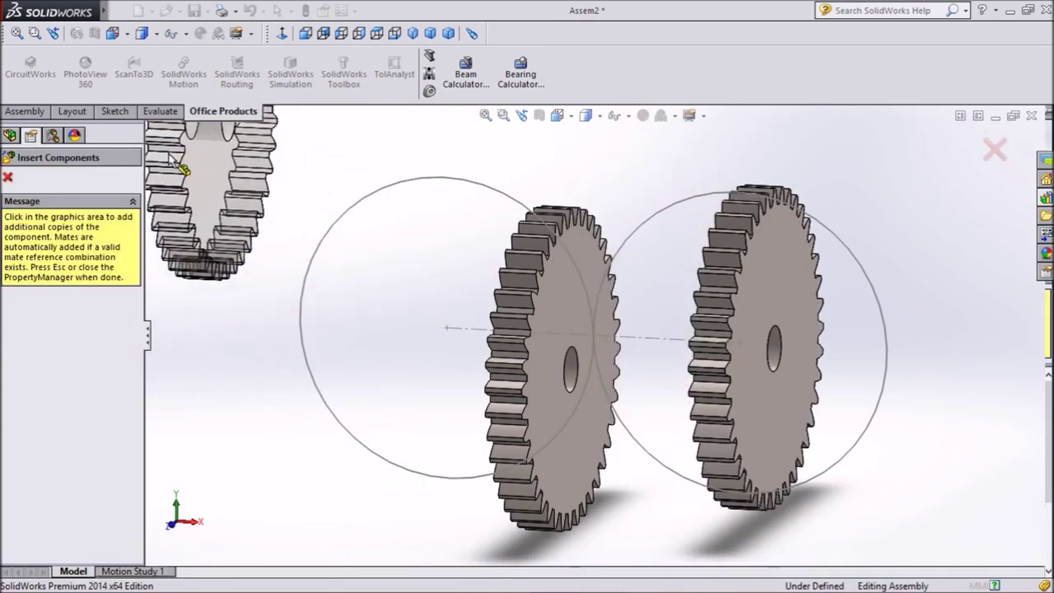
{"action": "left_click", "coordinate": [7, 179]}
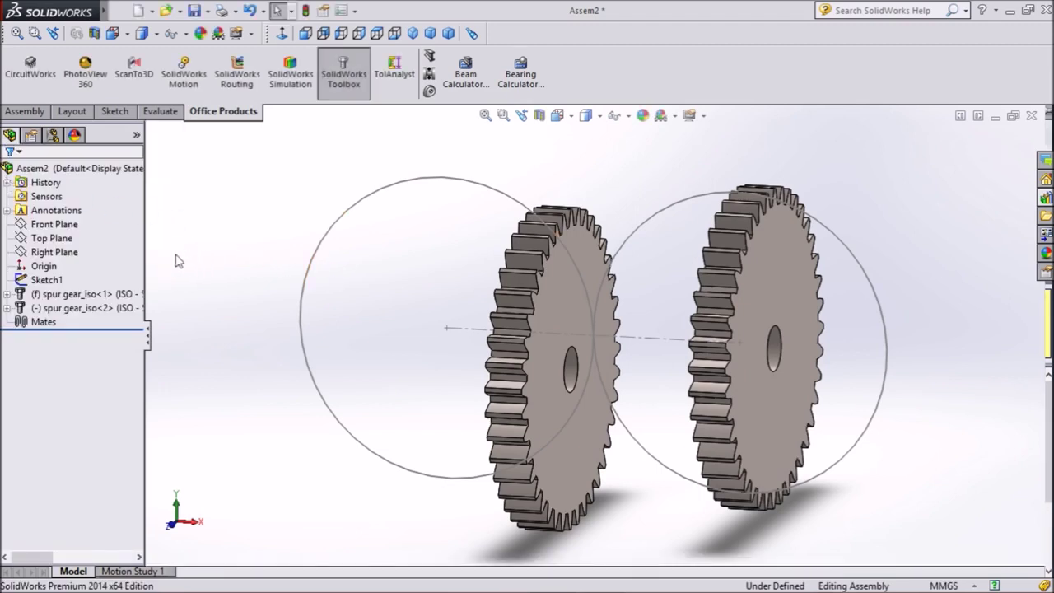
{"action": "left_click", "coordinate": [70, 225]}
- Make the first spur gear float instead of fixed, then reselect the Front Plane for mating
{"action": "left_click", "coordinate": [69, 226]}
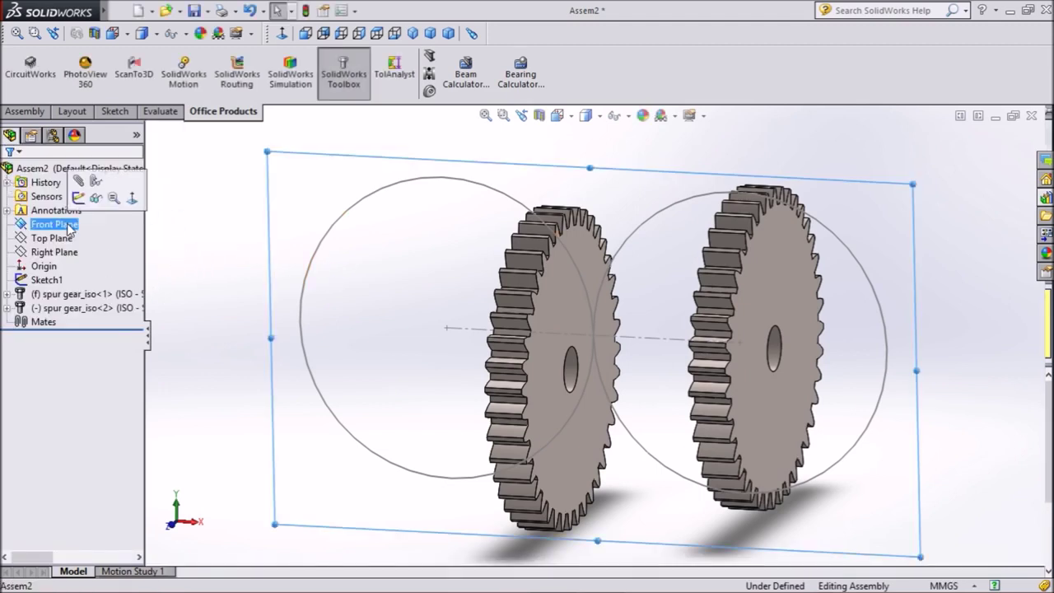
{"action": "left_click", "coordinate": [82, 180]}
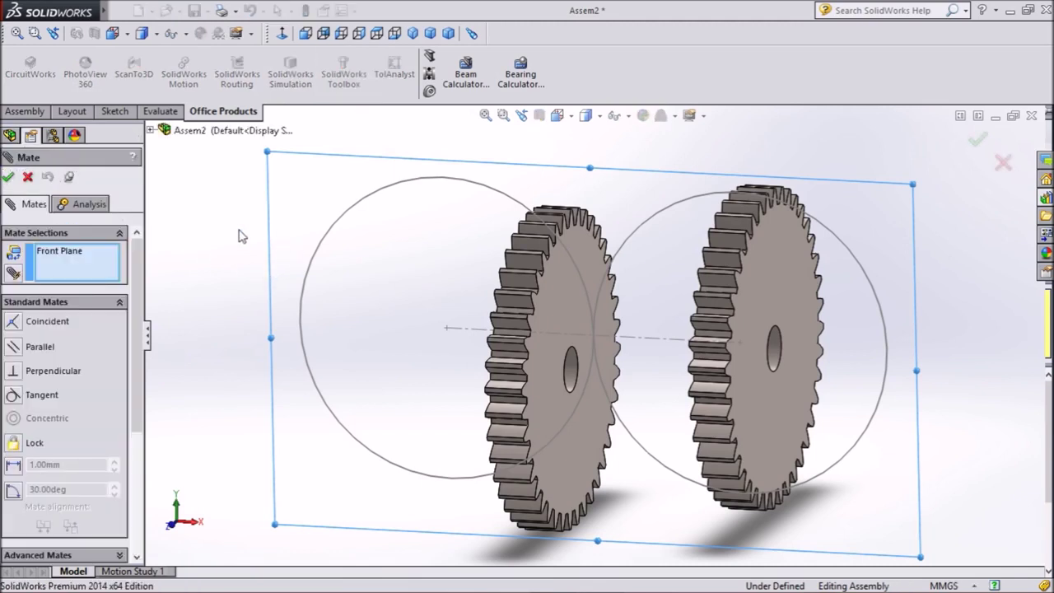
{"action": "left_click", "coordinate": [27, 179]}
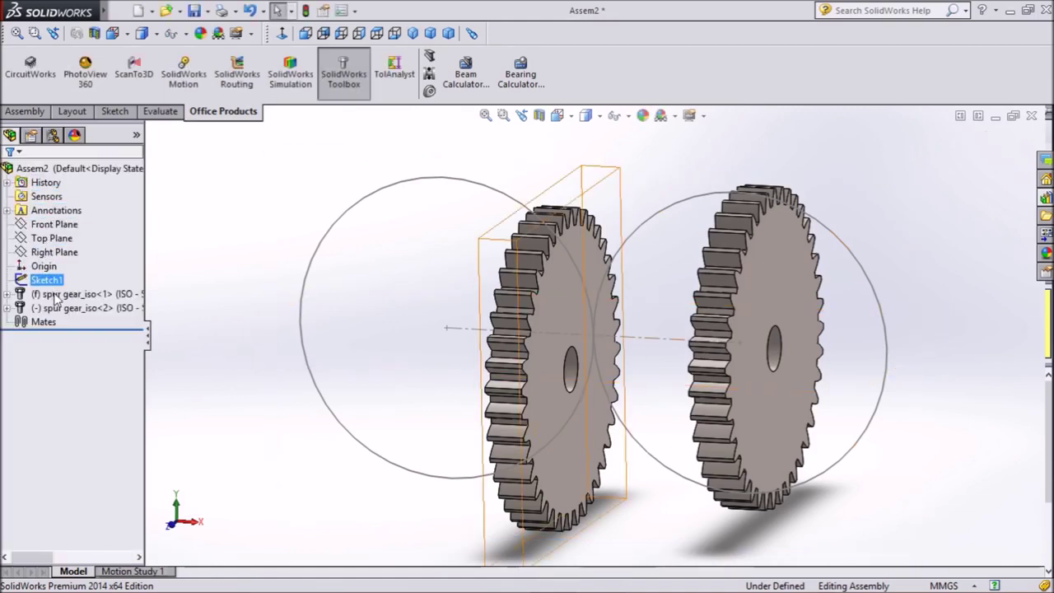
{"action": "left_click", "coordinate": [56, 297]}
{"action": "right_click", "coordinate": [56, 296]}
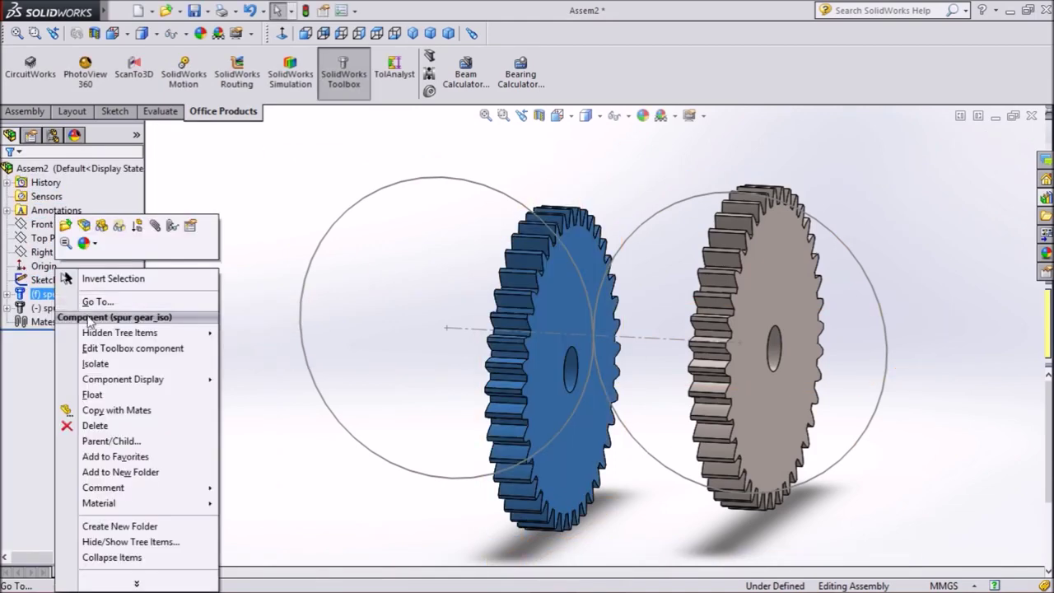
{"action": "left_click", "coordinate": [98, 395]}
{"action": "left_click", "coordinate": [45, 224]}
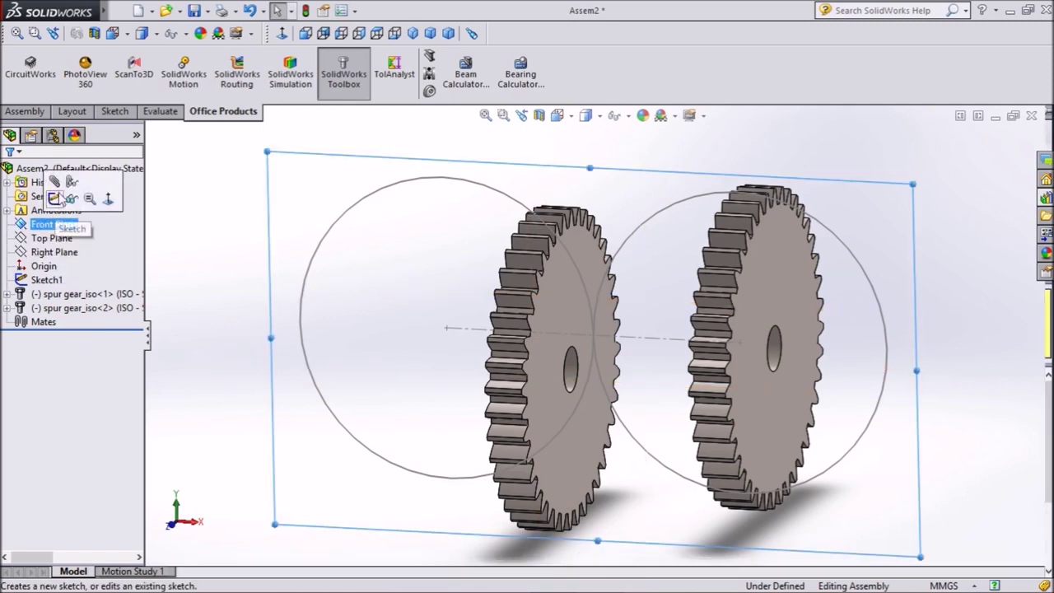
- Mate the left gear's face coincident with the Front Plane
{"action": "key", "text": "m"}
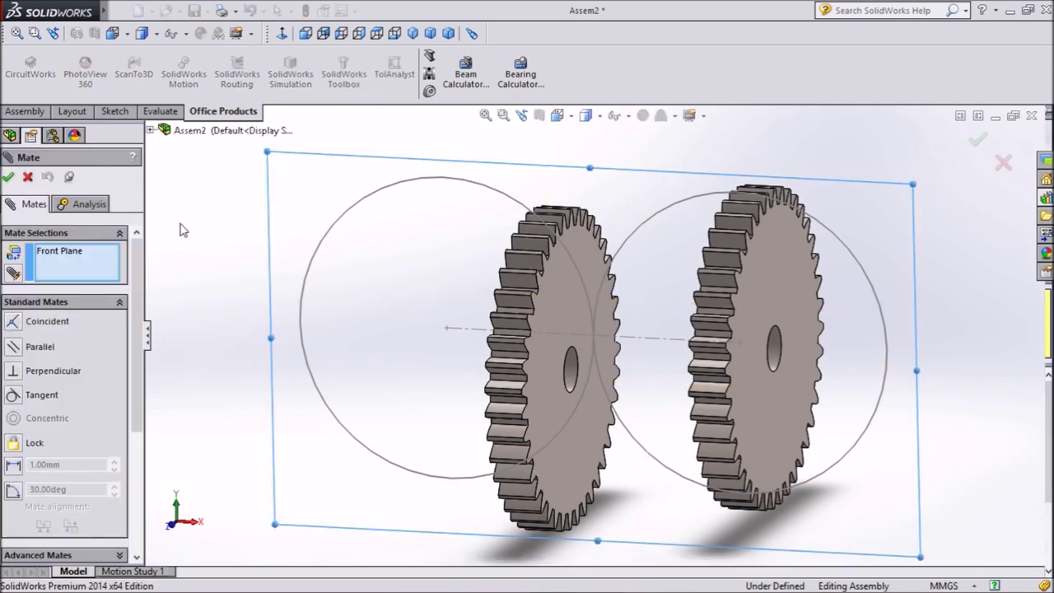
{"action": "middle_click_drag", "start_coordinate": [187, 224], "coordinate": [216, 242]}
{"action": "left_click", "coordinate": [560, 303]}
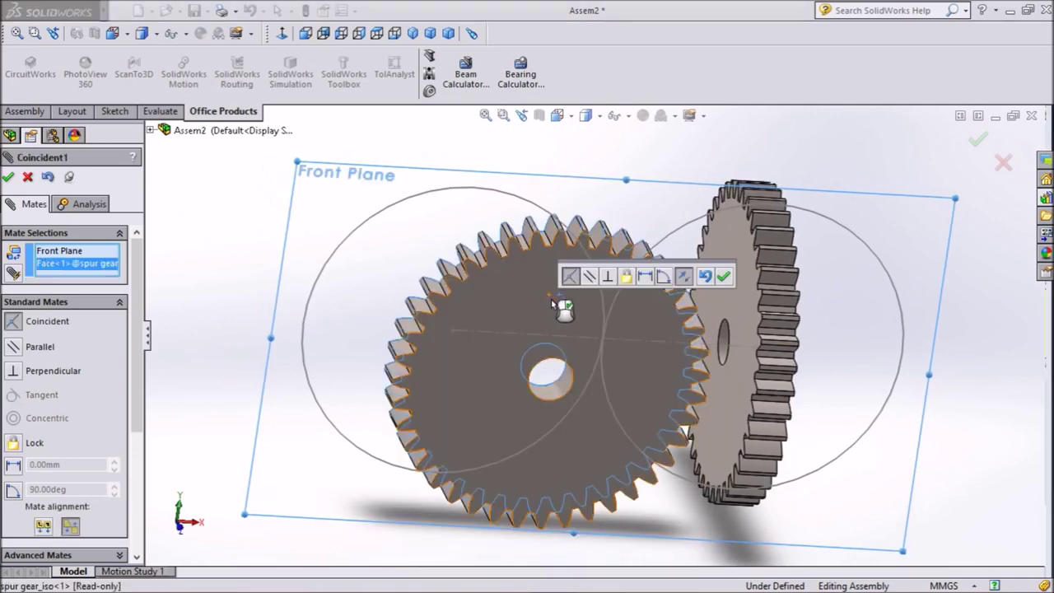
{"action": "left_click", "coordinate": [724, 278]}
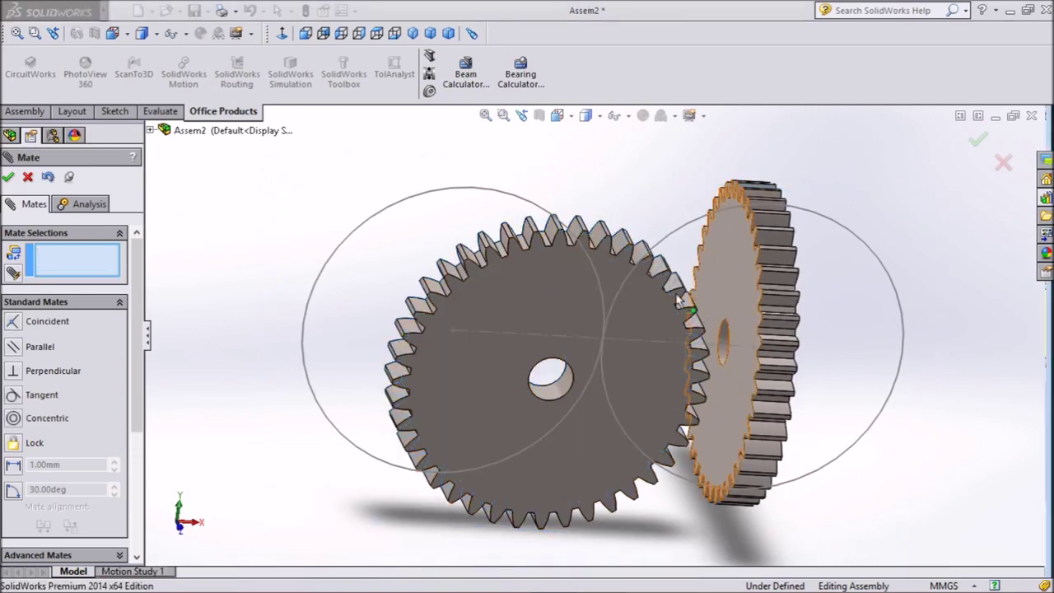
- Mate the left gear's bore concentric with Point1 at the left circle's centre
{"action": "left_click", "coordinate": [455, 331]}
{"action": "left_click", "coordinate": [554, 393]}
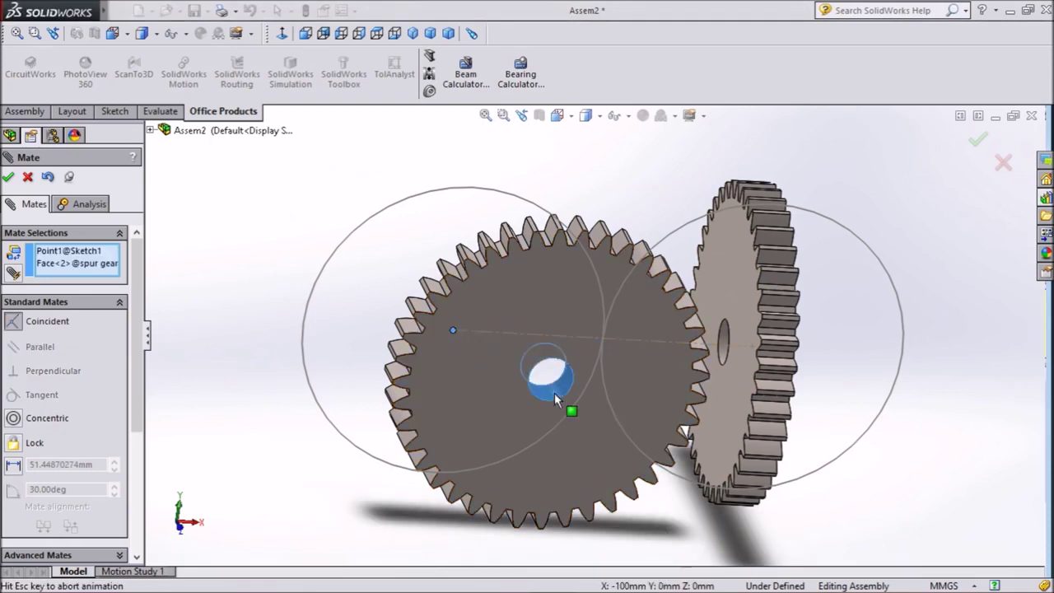
{"action": "left_click", "coordinate": [594, 417]}
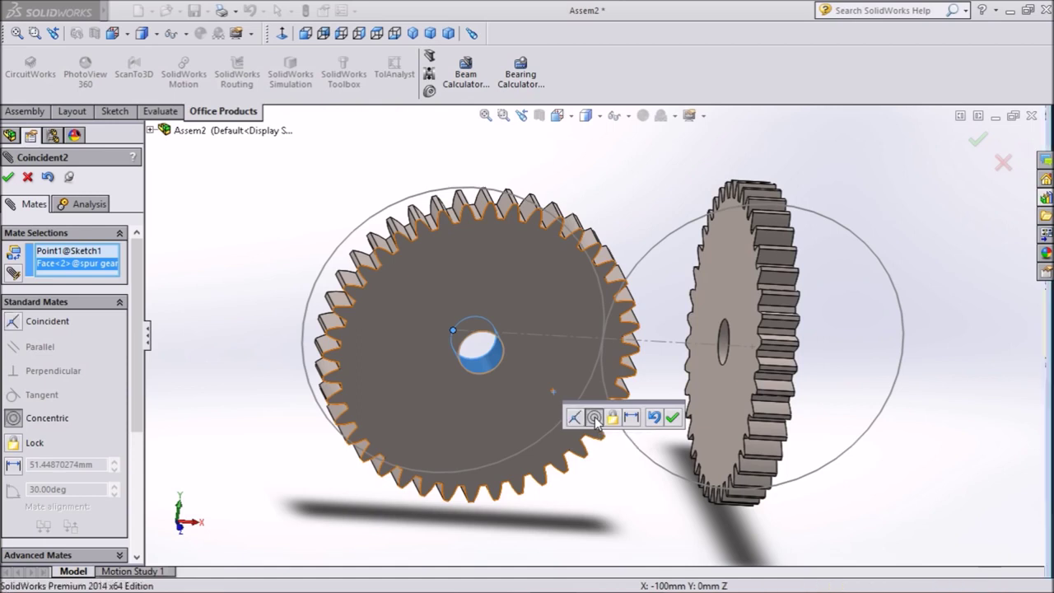
{"action": "left_click", "coordinate": [673, 419]}
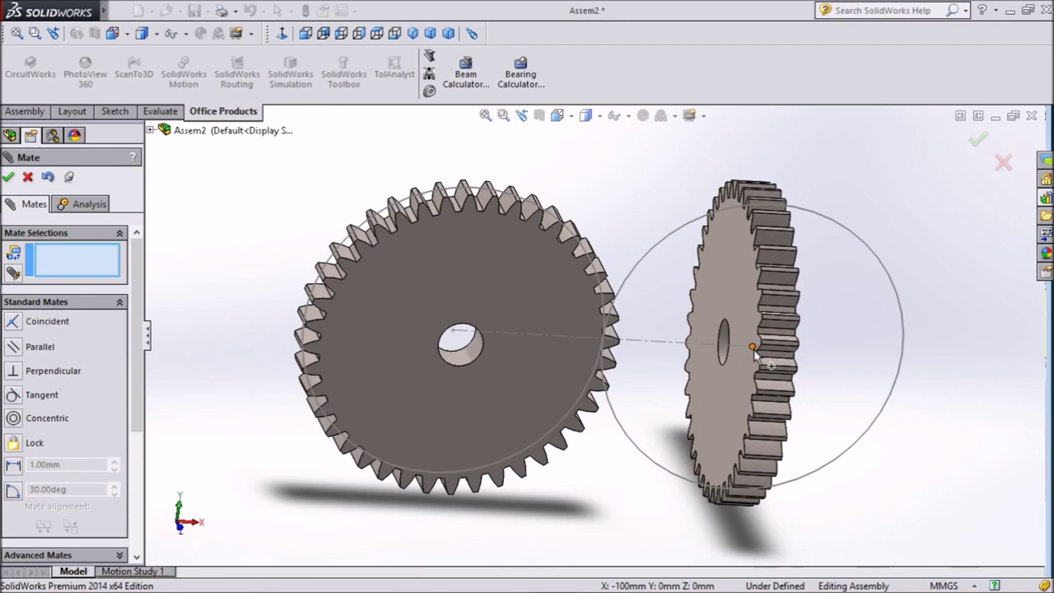
- Mate the right gear's bore concentric with Point2 at the right circle's centre
{"action": "left_click", "coordinate": [752, 347]}
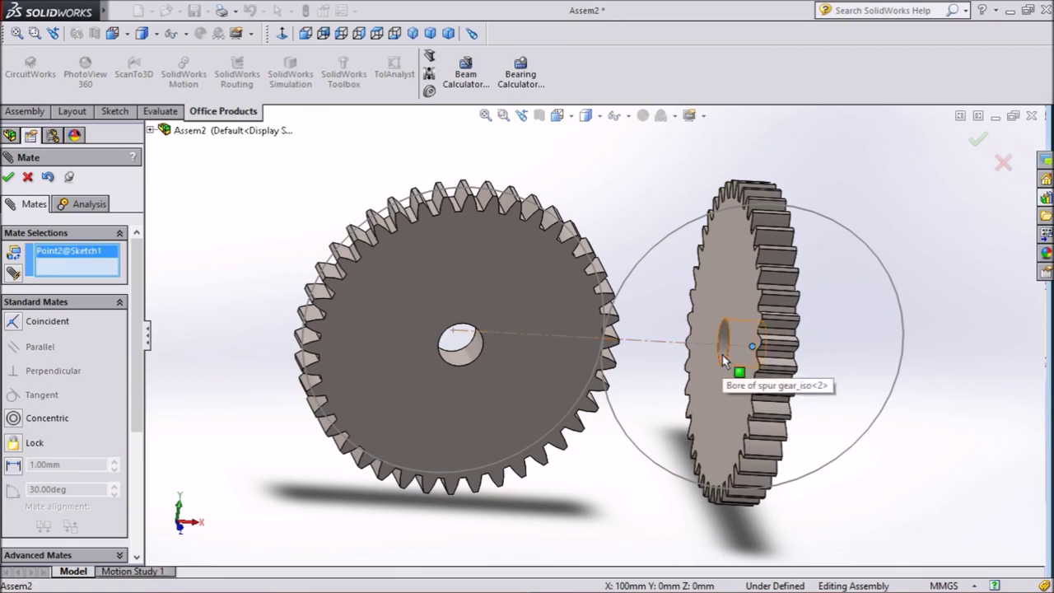
{"action": "left_click", "coordinate": [724, 366]}
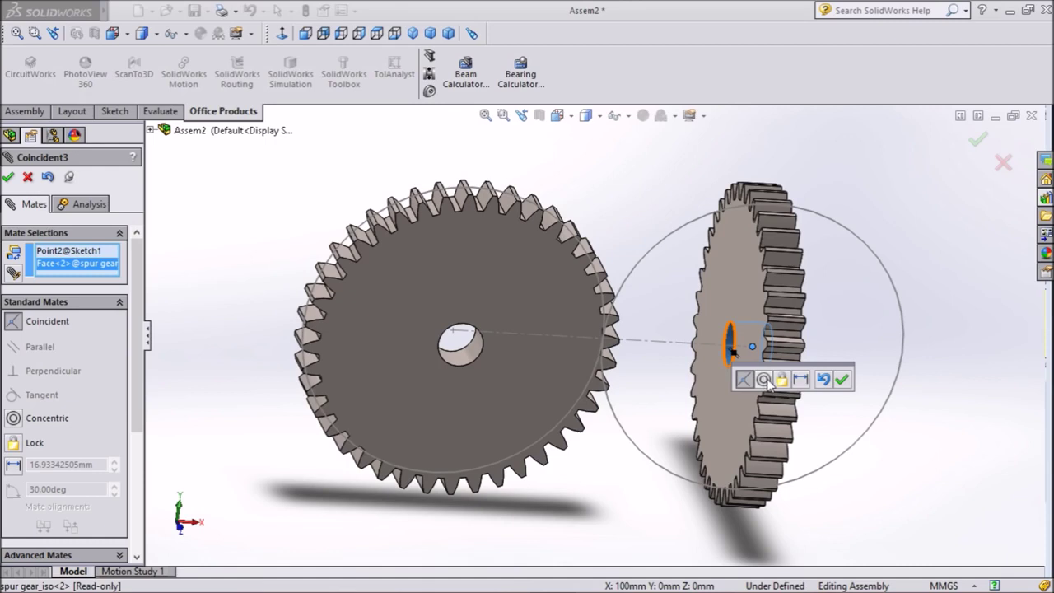
{"action": "left_click", "coordinate": [766, 381]}
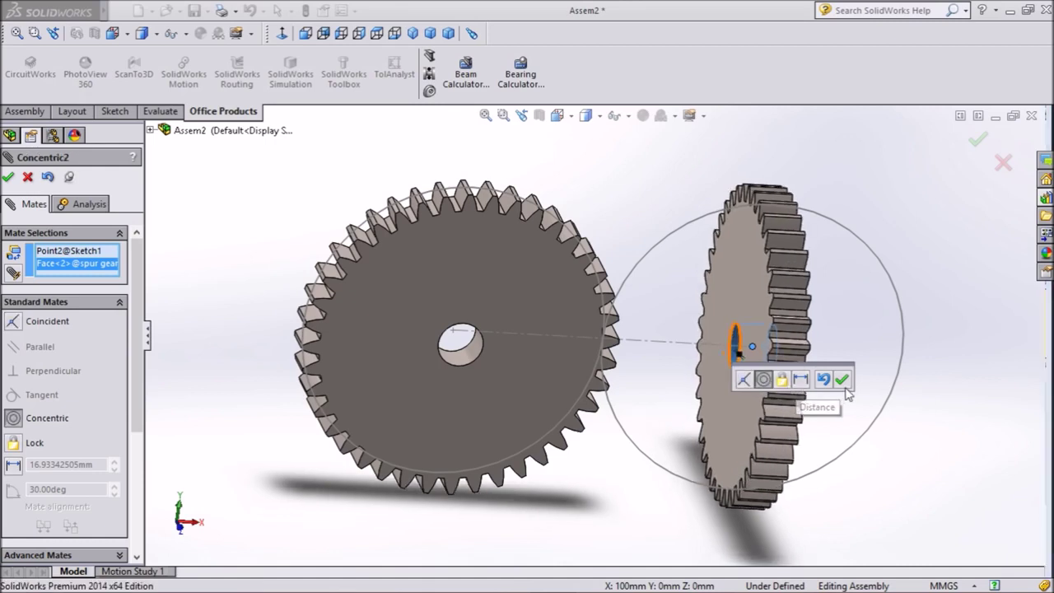
{"action": "left_click", "coordinate": [841, 379]}
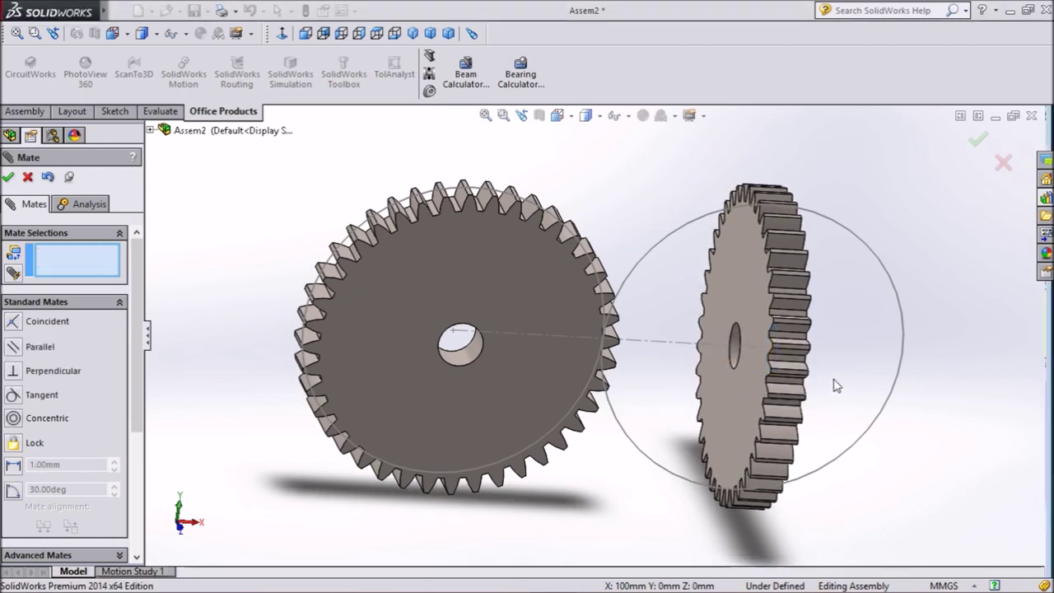
- Make both gears' faces coincident with flipped alignment so they sit side by side
{"action": "left_click", "coordinate": [544, 361]}
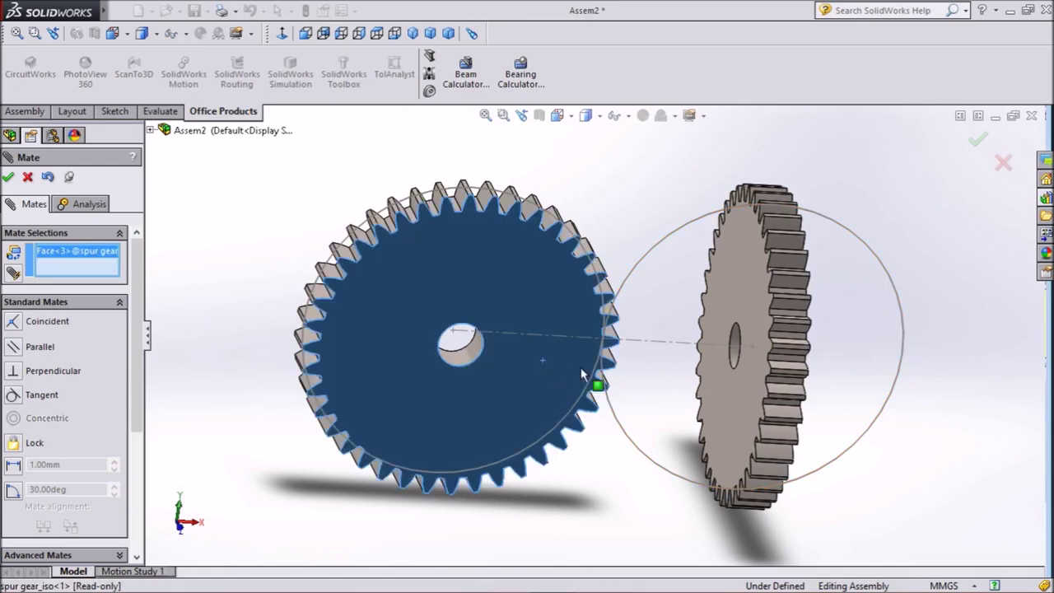
{"action": "left_click", "coordinate": [937, 468]}
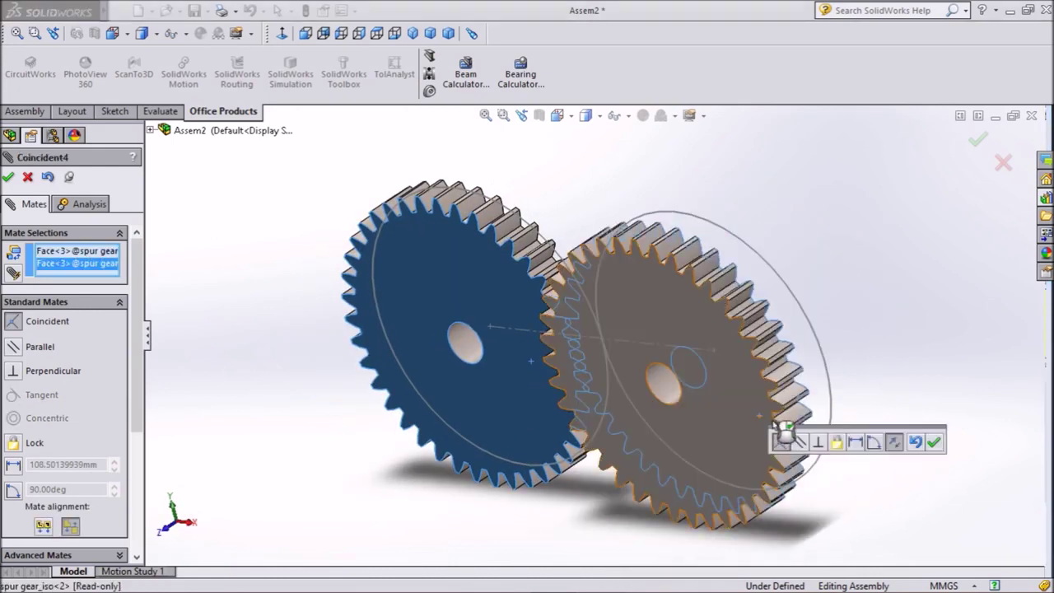
{"action": "left_click", "coordinate": [43, 526]}
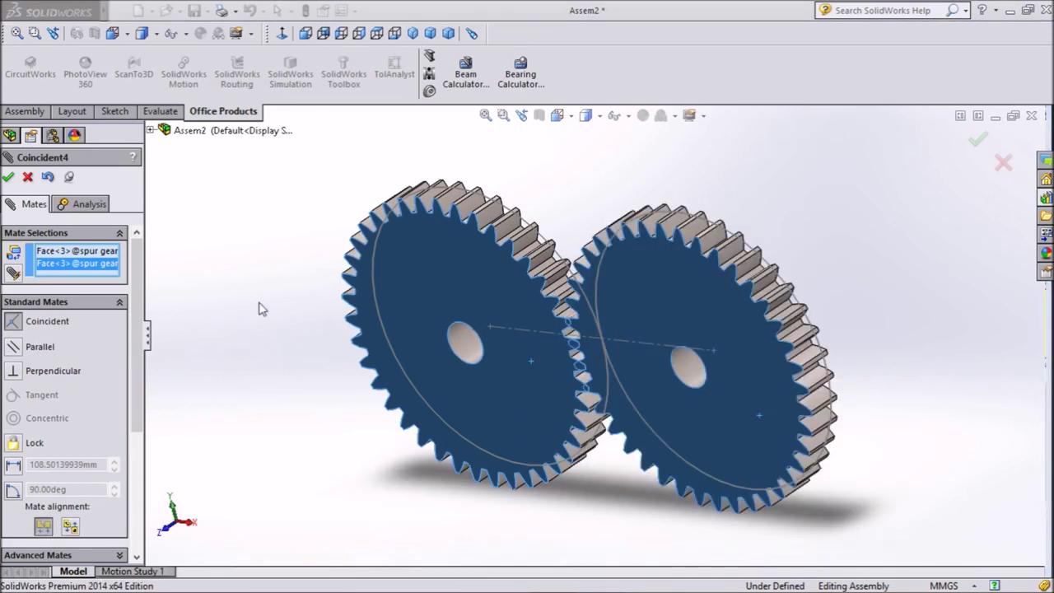
{"action": "mouse_move", "coordinate": [263, 312]}
{"action": "middle_mouse_down"}
{"action": "mouse_move", "coordinate": [282, 460]}
{"action": "mouse_move", "coordinate": [315, 293]}
{"action": "middle_mouse_up"}
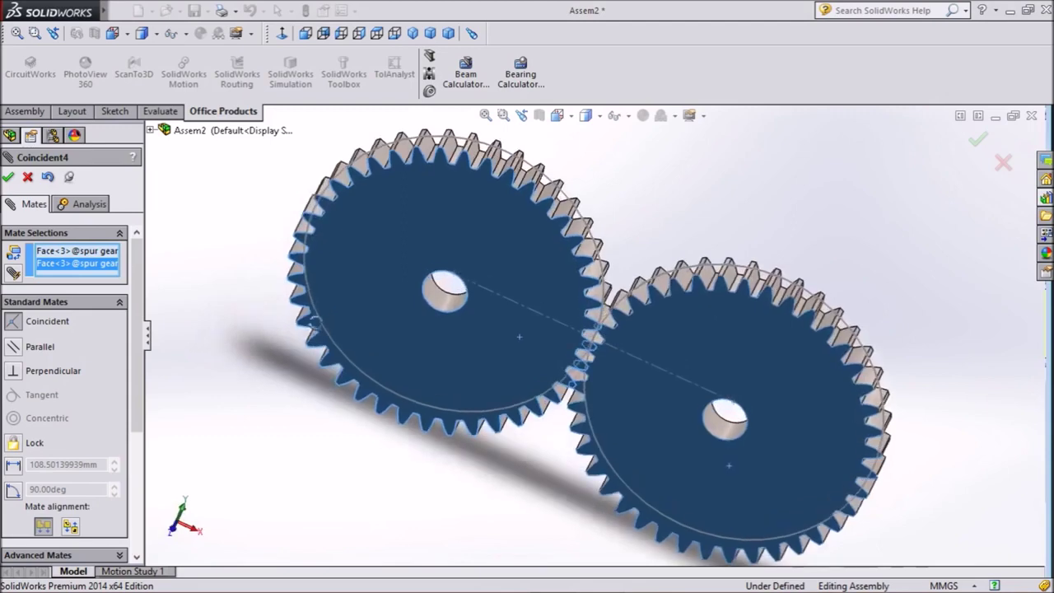
{"action": "left_click", "coordinate": [7, 178]}
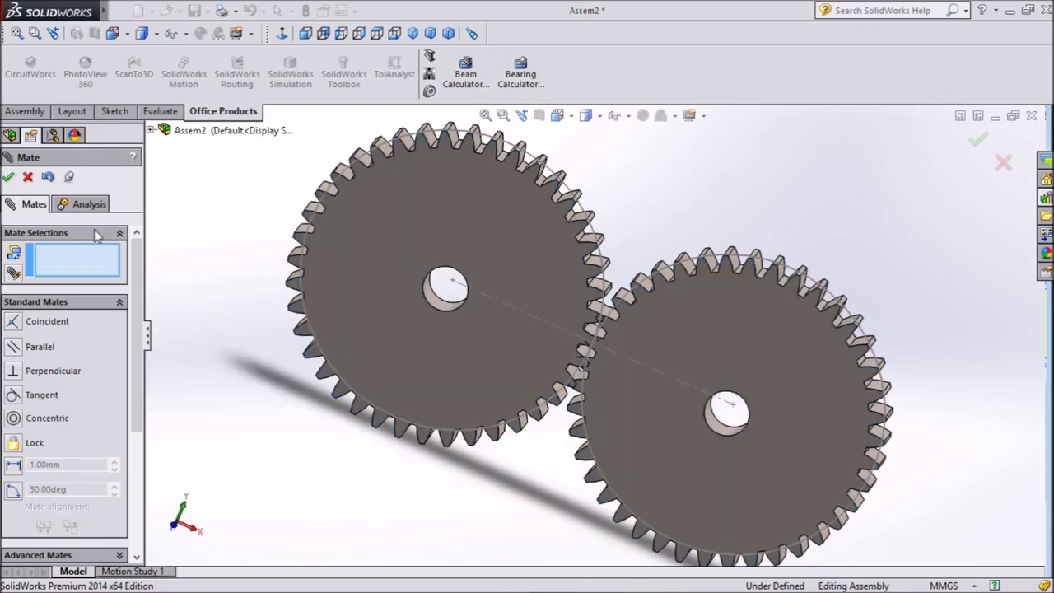
- Close the mate tool and view the gears face-on, zoomed toward the mesh point
{"action": "left_click", "coordinate": [284, 34]}
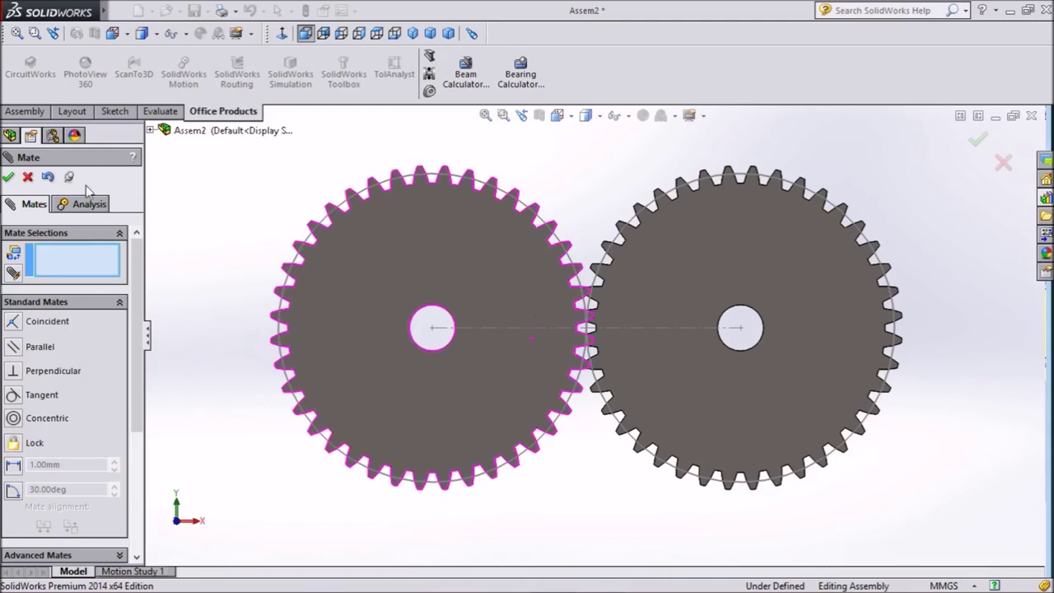
{"action": "left_click", "coordinate": [7, 178]}
{"action": "key", "text": "f"}
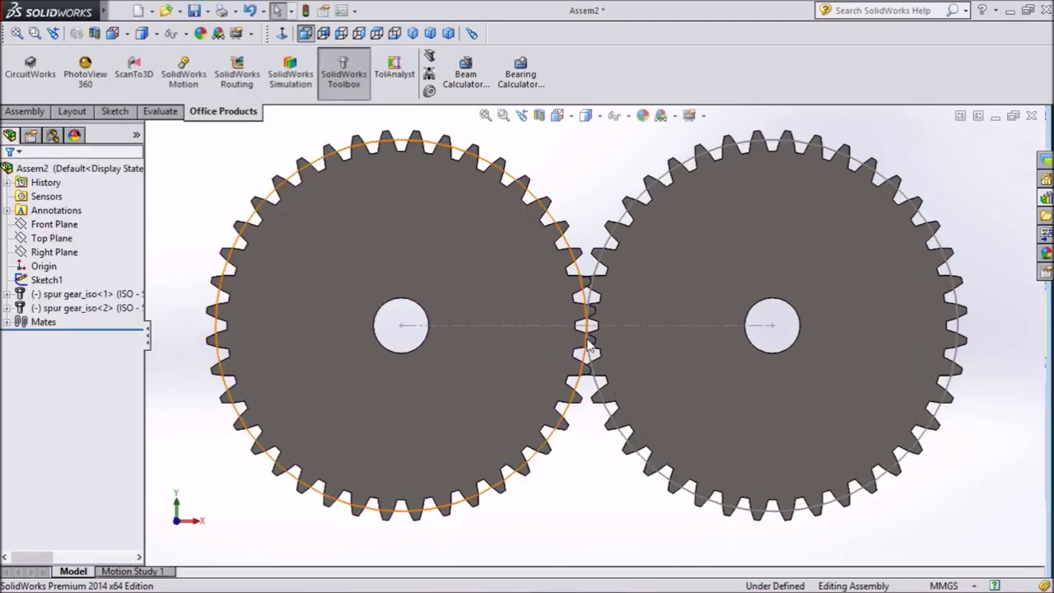
{"action": "left_click", "coordinate": [519, 323]}
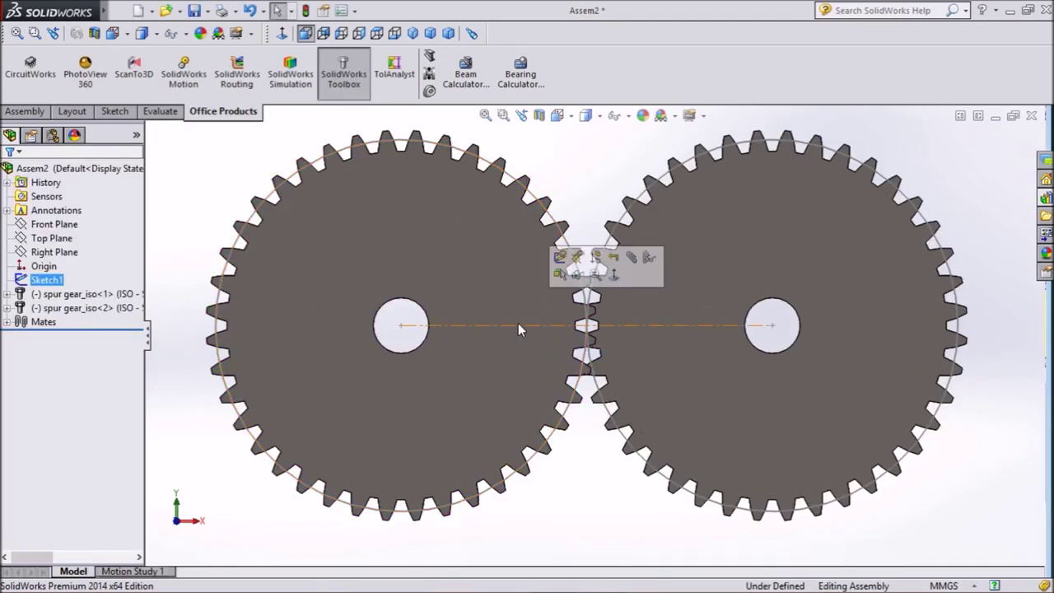
{"action": "left_click", "coordinate": [580, 277]}
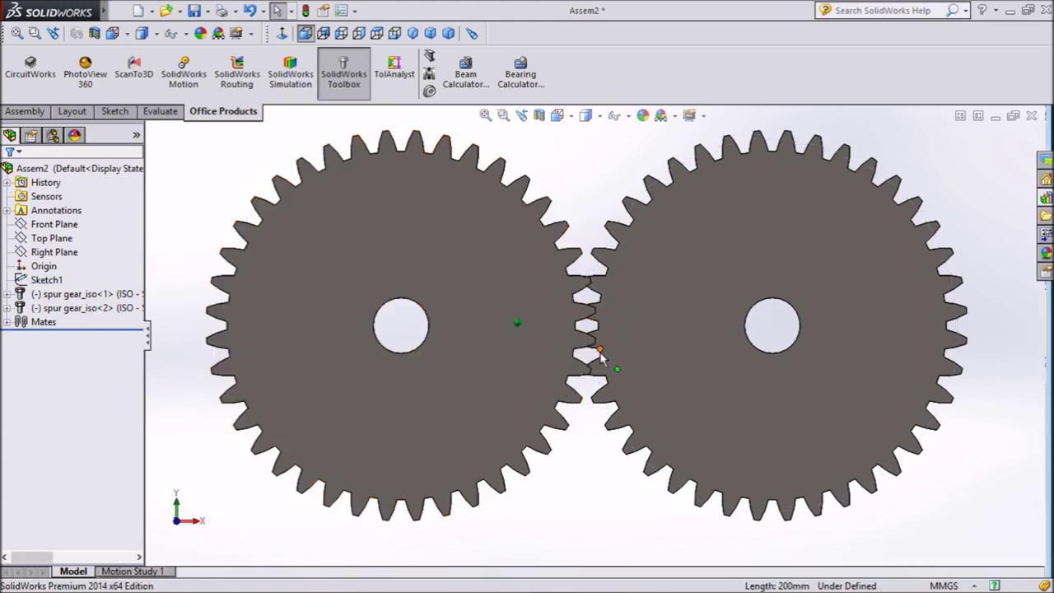
{"action": "scroll", "coordinate": [597, 354], "scroll_direction": "down", "scroll_amount": 2}
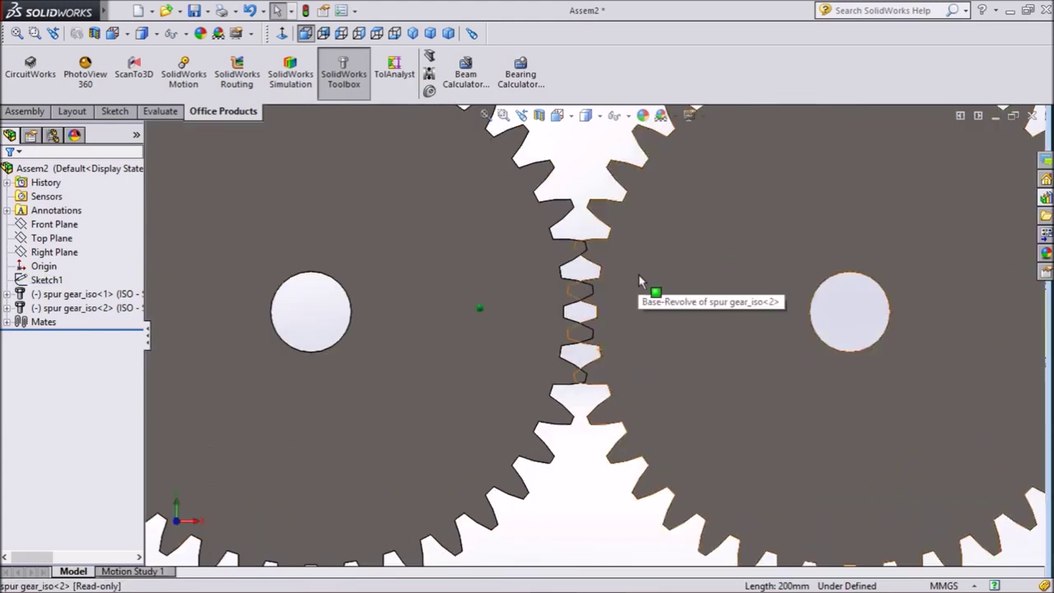
- Drag-rotate spur gear_iso<2> until its teeth interlock with the left gear, then zoom to fit
{"action": "left_click", "coordinate": [619, 326]}
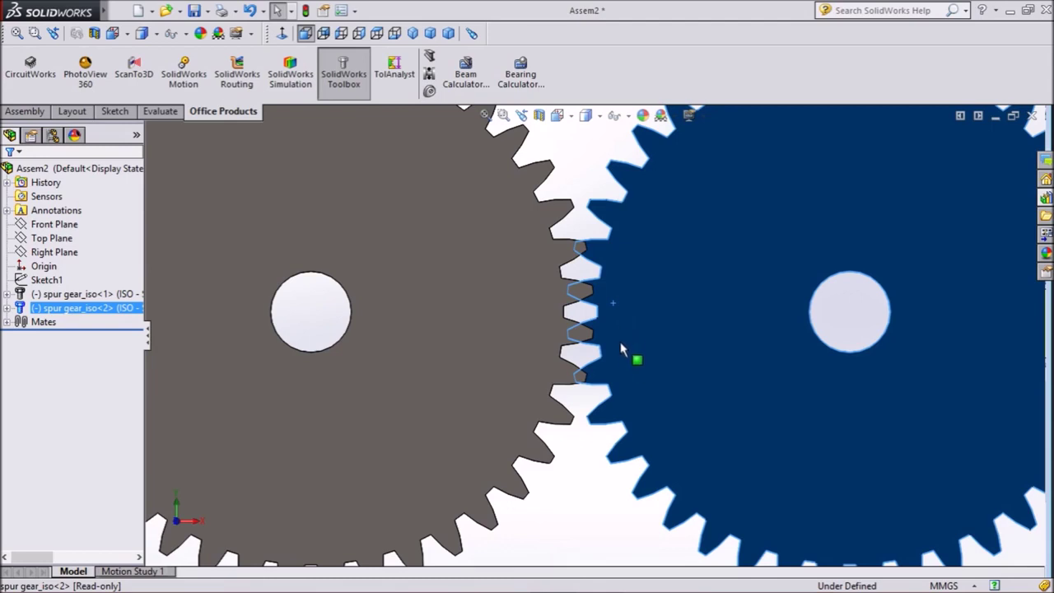
{"action": "left_click_drag", "start_coordinate": [622, 304], "coordinate": [625, 293]}
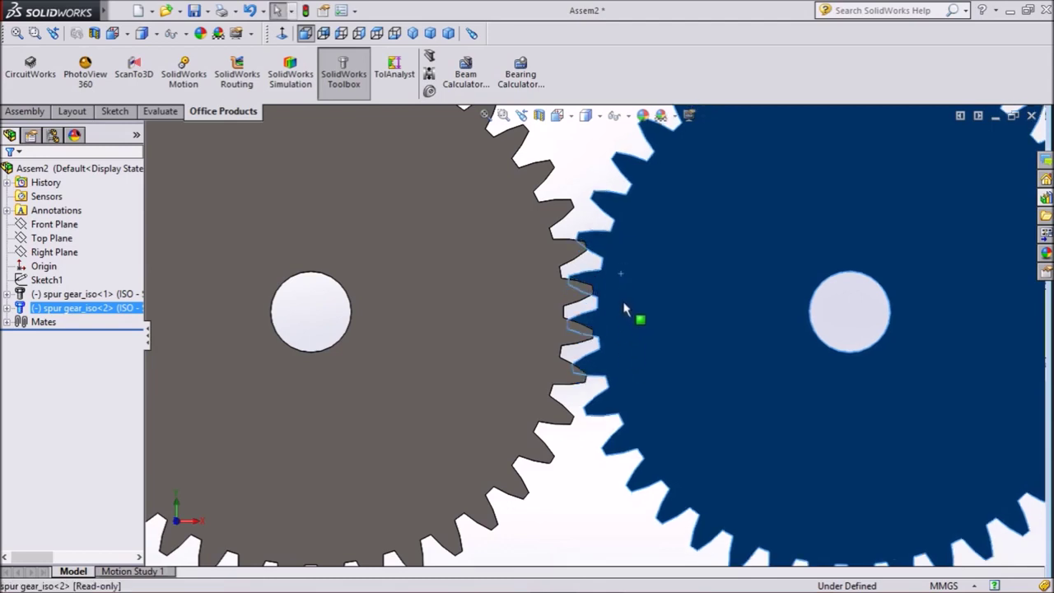
{"action": "left_click_drag", "start_coordinate": [640, 251], "coordinate": [666, 210]}
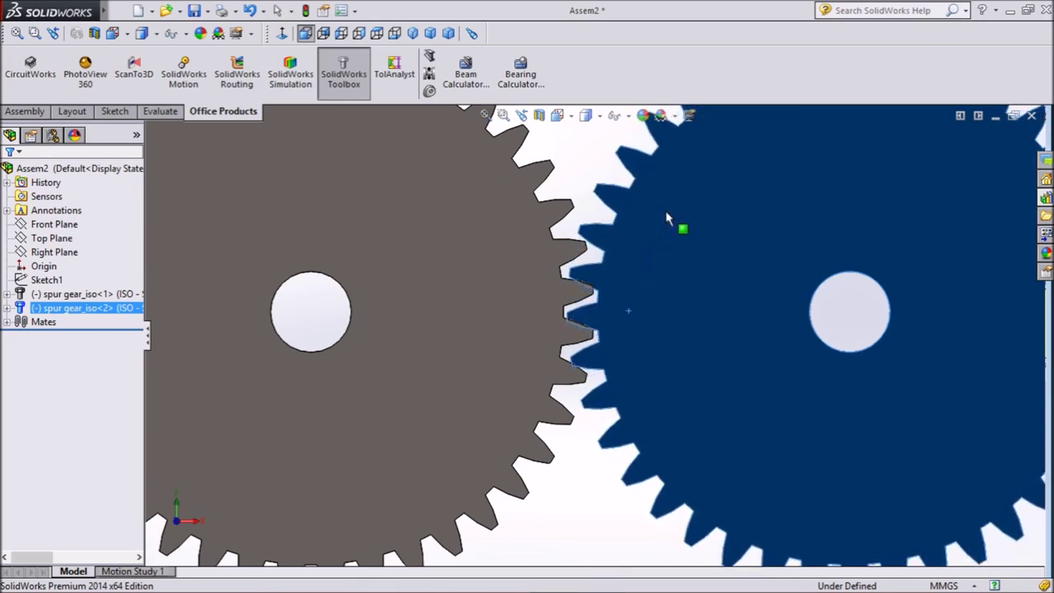
{"action": "mouse_move", "coordinate": [667, 216]}
{"action": "left_mouse_down"}
{"action": "mouse_move", "coordinate": [665, 207]}
{"action": "mouse_move", "coordinate": [660, 218]}
{"action": "left_mouse_up"}
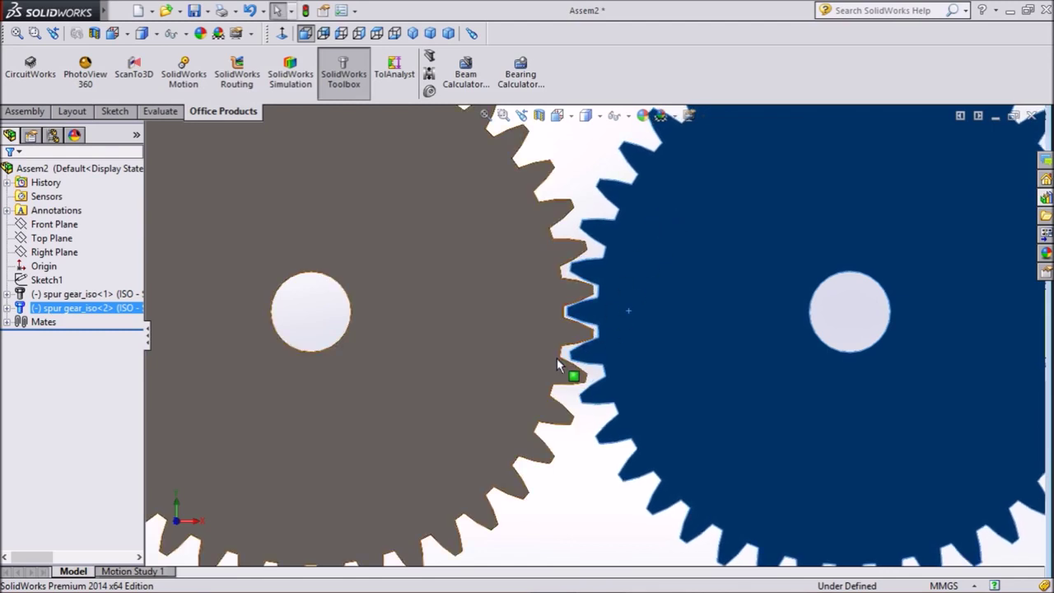
{"action": "key", "text": "f"}
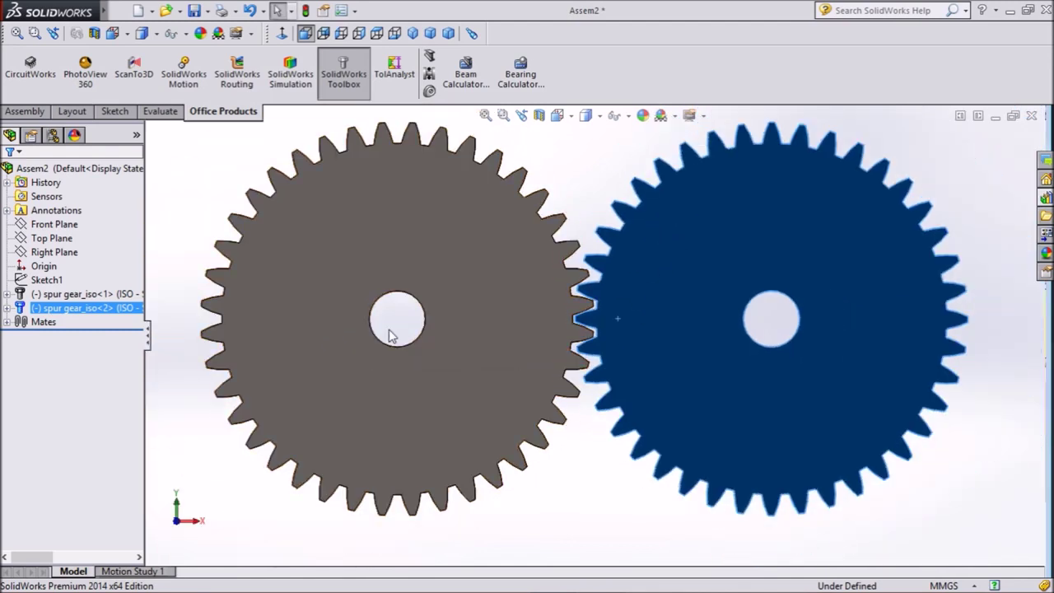
- Try Move Component with Physical Dynamics, toggling These/All components, then close it without changes
{"action": "left_click", "coordinate": [43, 111]}
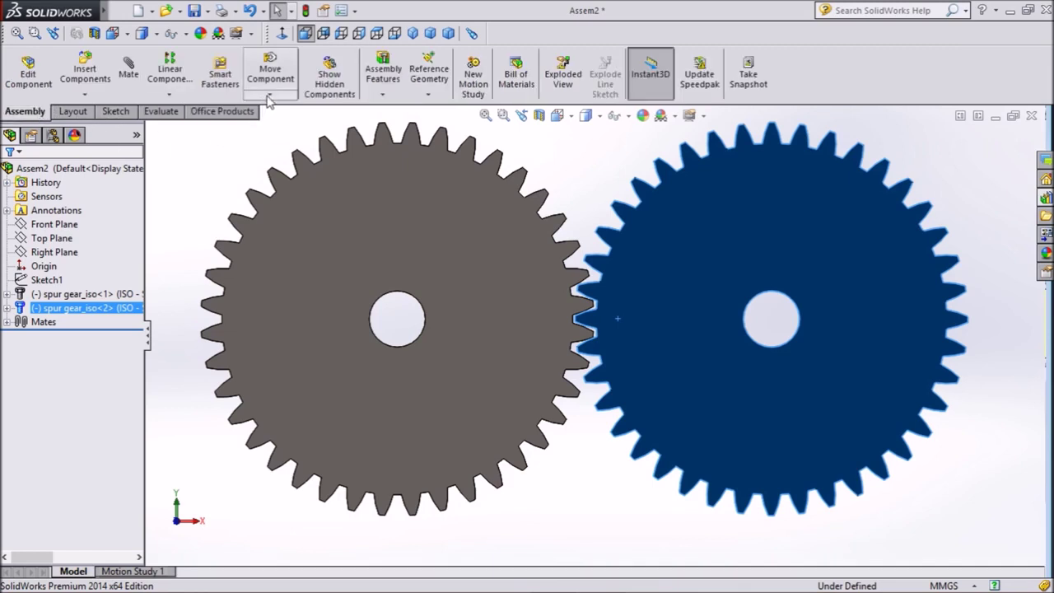
{"action": "left_click", "coordinate": [271, 98]}
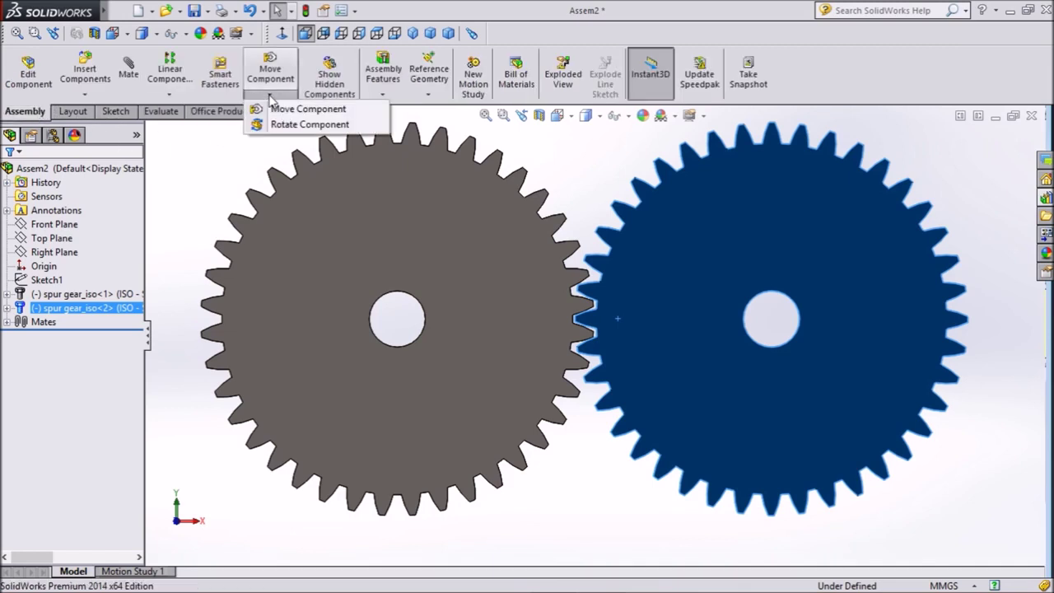
{"action": "left_click", "coordinate": [289, 112]}
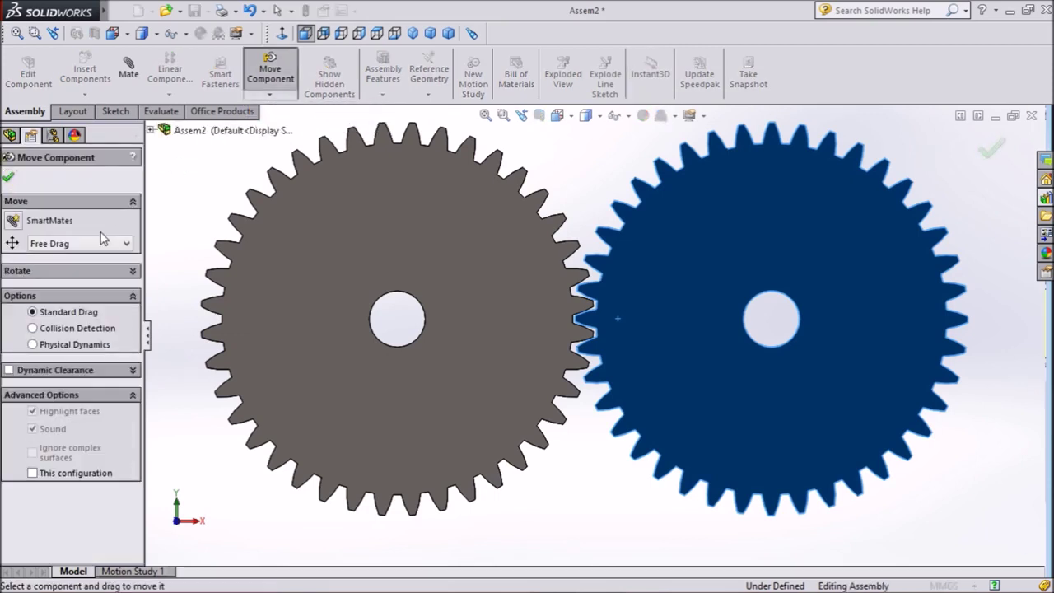
{"action": "left_click", "coordinate": [35, 344]}
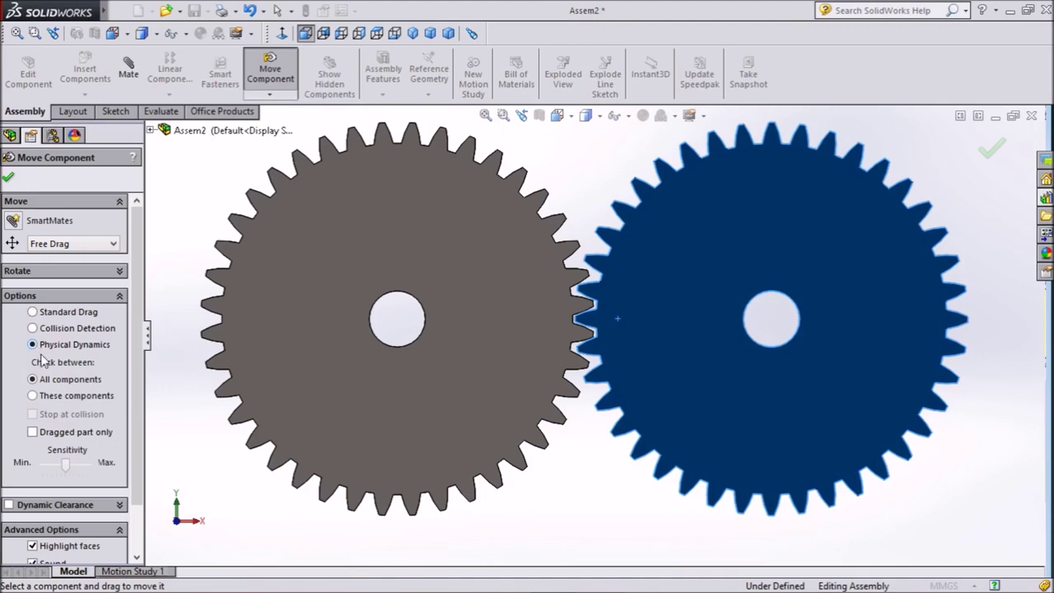
{"action": "left_click", "coordinate": [33, 396]}
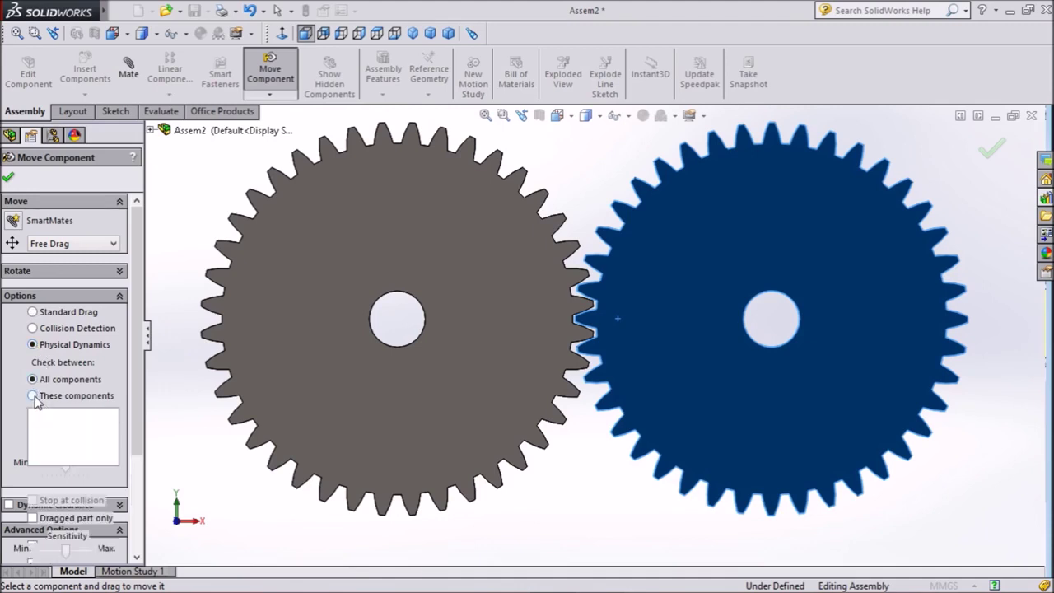
{"action": "left_click", "coordinate": [33, 379]}
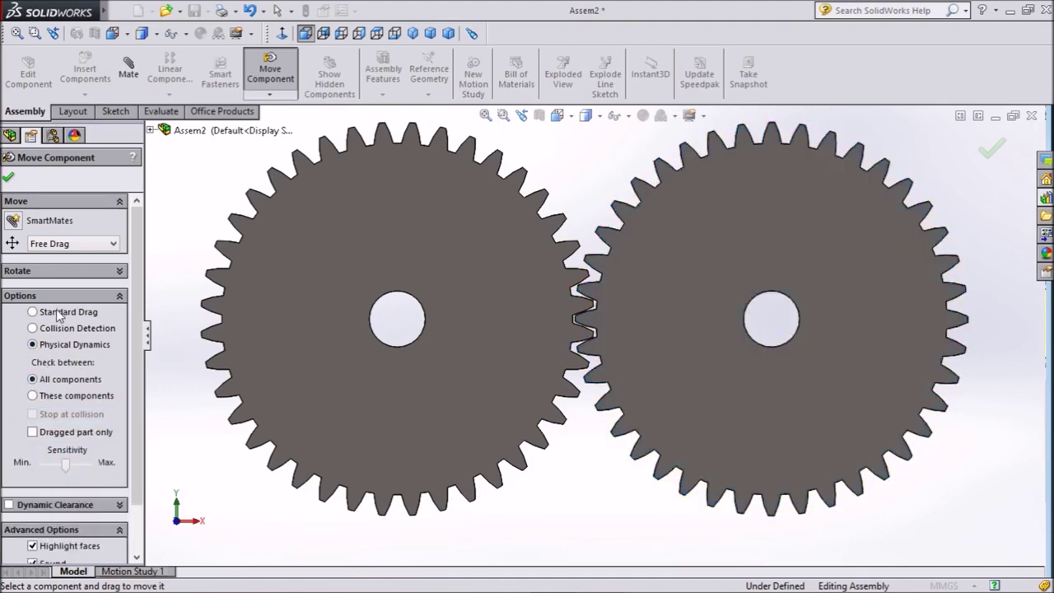
{"action": "left_click", "coordinate": [7, 180]}
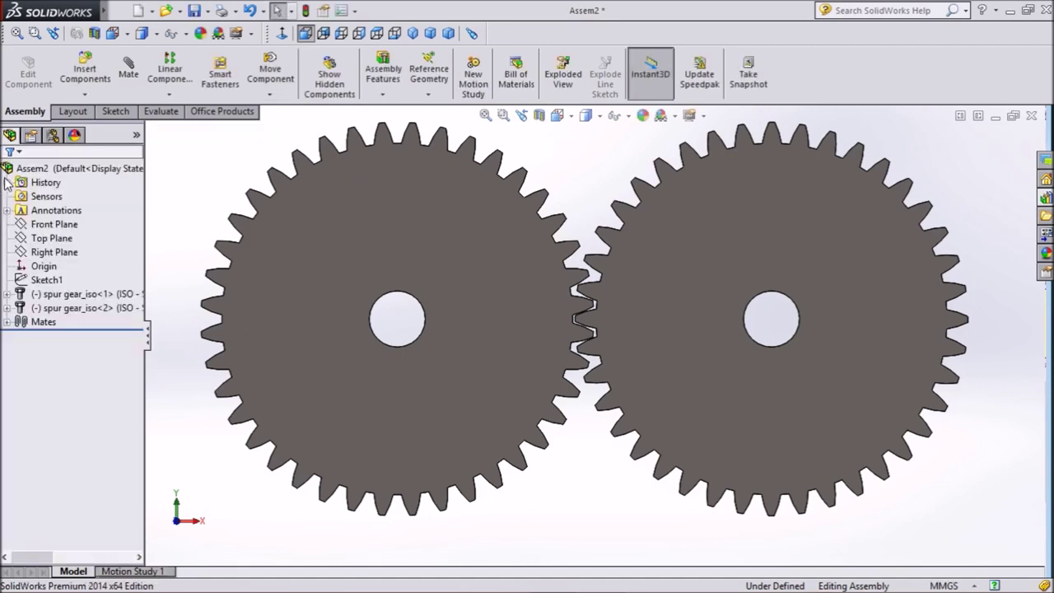
{"action": "left_click", "coordinate": [119, 109]}
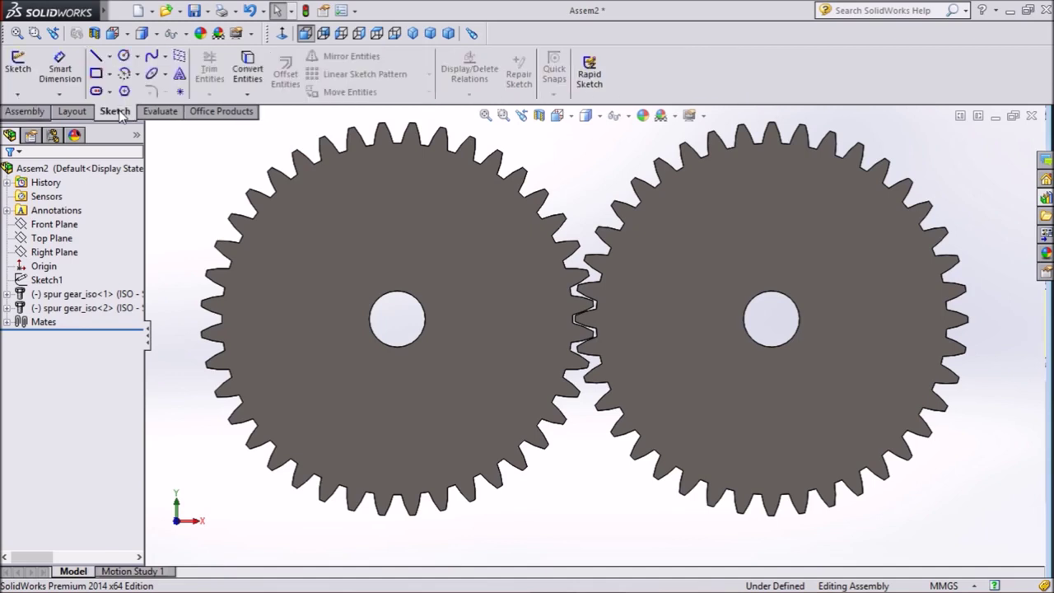
- Start a new mate and choose the Gear type under Mechanical Mates
{"action": "left_click", "coordinate": [25, 112]}
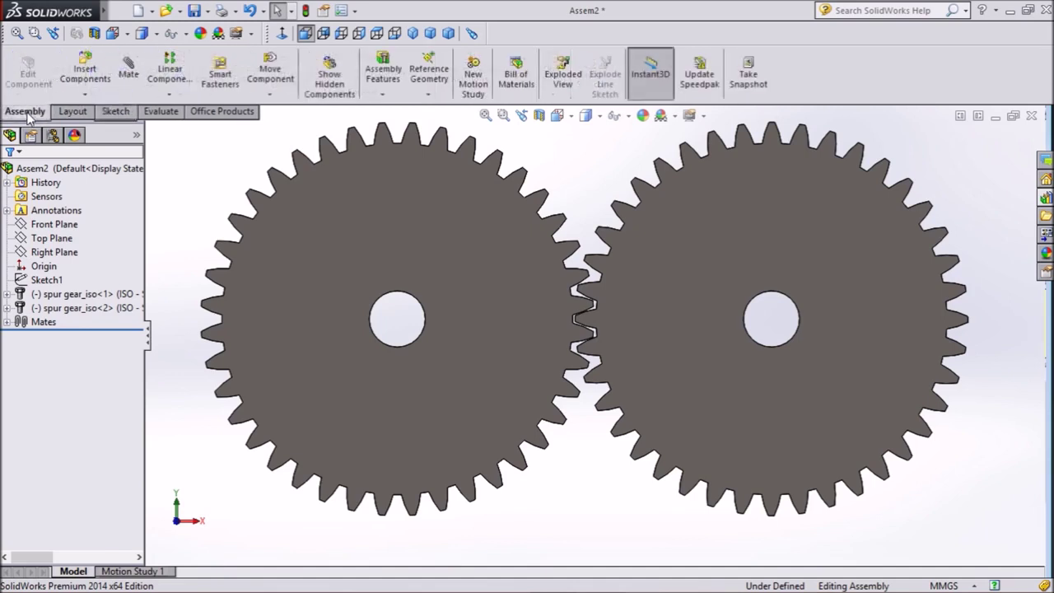
{"action": "left_click", "coordinate": [129, 75]}
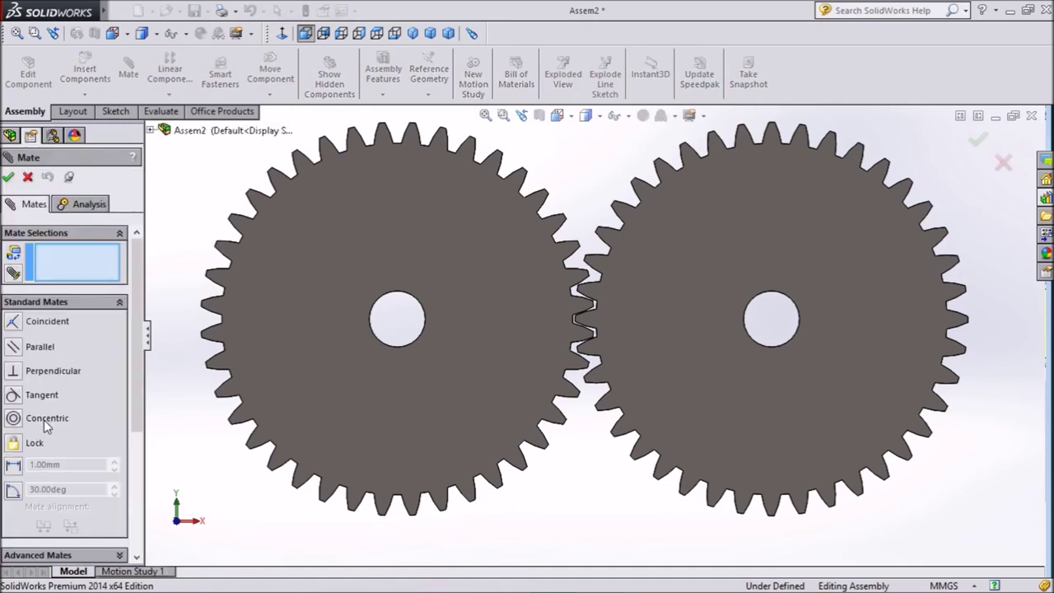
{"action": "left_click_drag", "start_coordinate": [137, 395], "coordinate": [152, 500]}
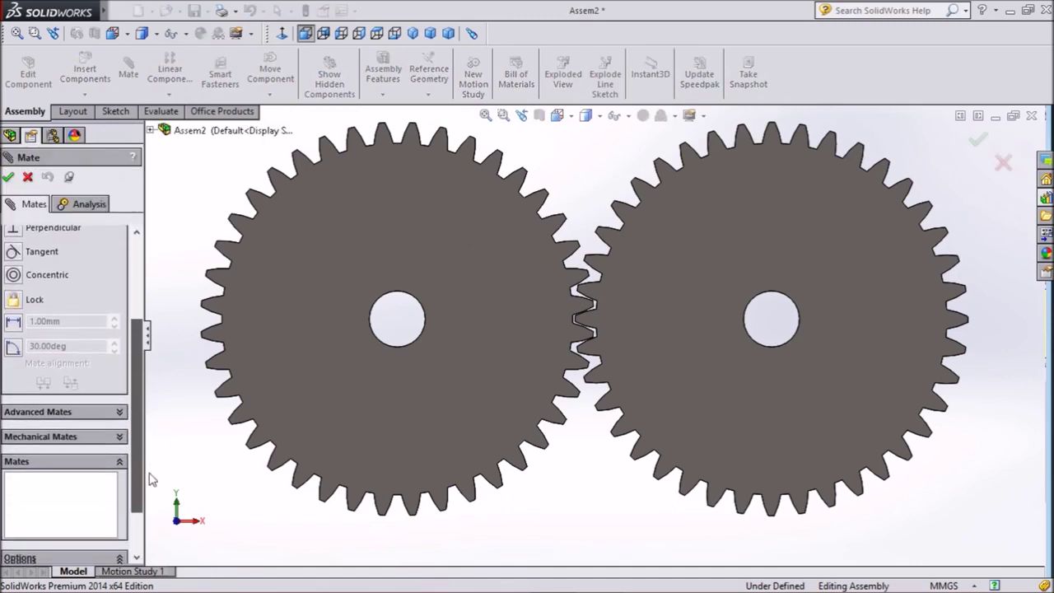
{"action": "left_click", "coordinate": [120, 397]}
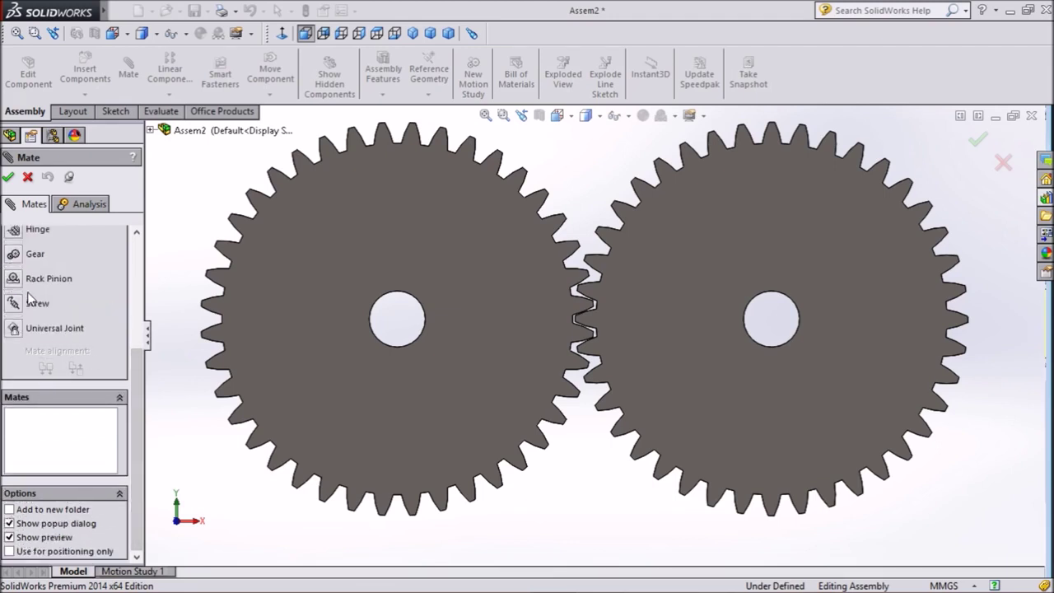
{"action": "left_click", "coordinate": [14, 260]}
{"action": "scroll", "coordinate": [14, 259], "scroll_direction": "up", "scroll_amount": 2}
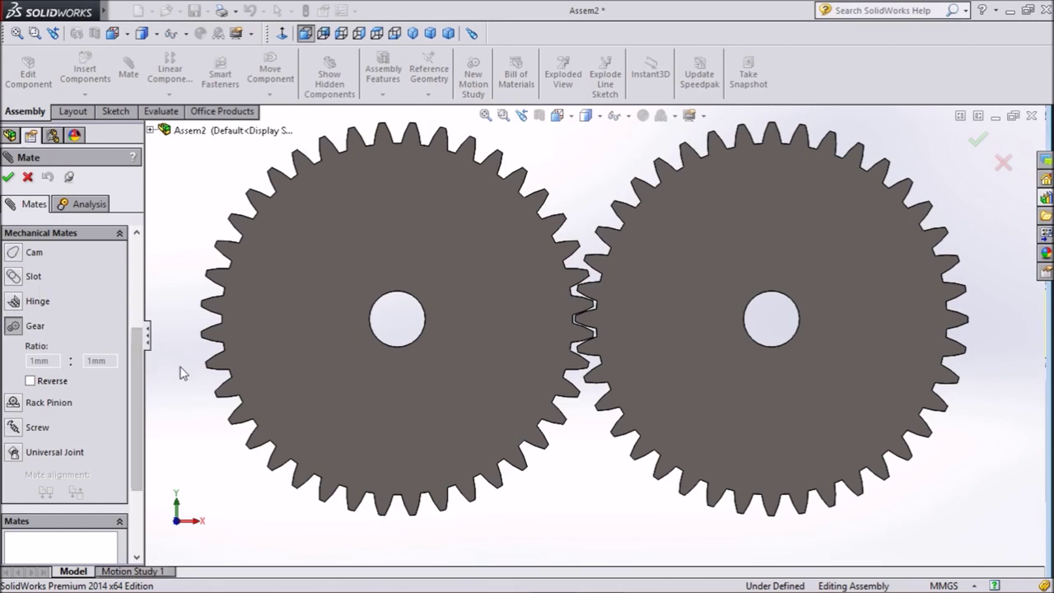
- Select both gear bores for a 30:30 ratio and confirm GearMate1
{"action": "middle_click_drag", "start_coordinate": [200, 437], "coordinate": [181, 448]}
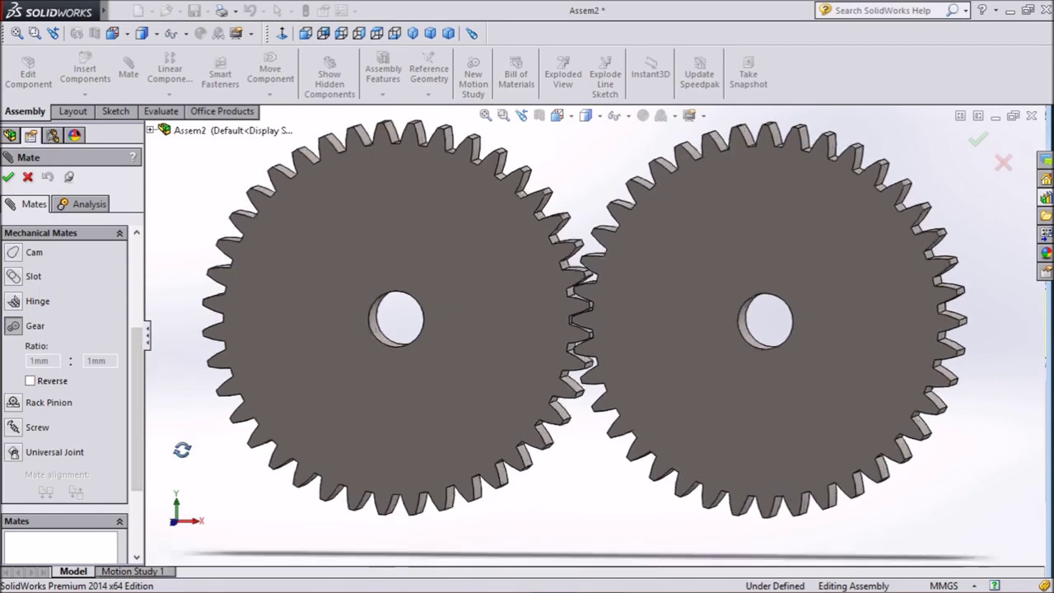
{"action": "left_click", "coordinate": [384, 328]}
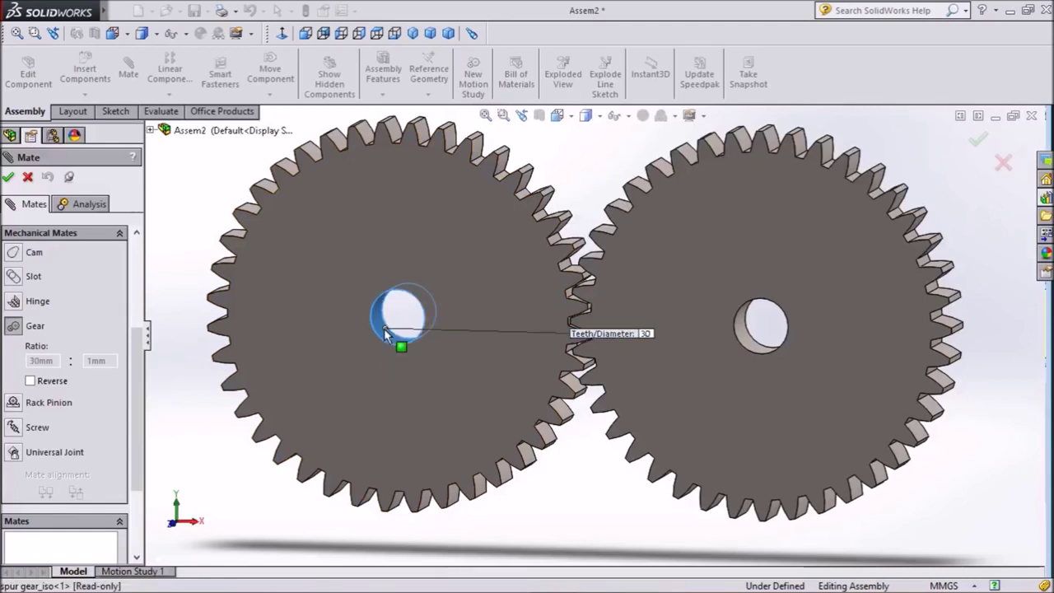
{"action": "left_click", "coordinate": [749, 342]}
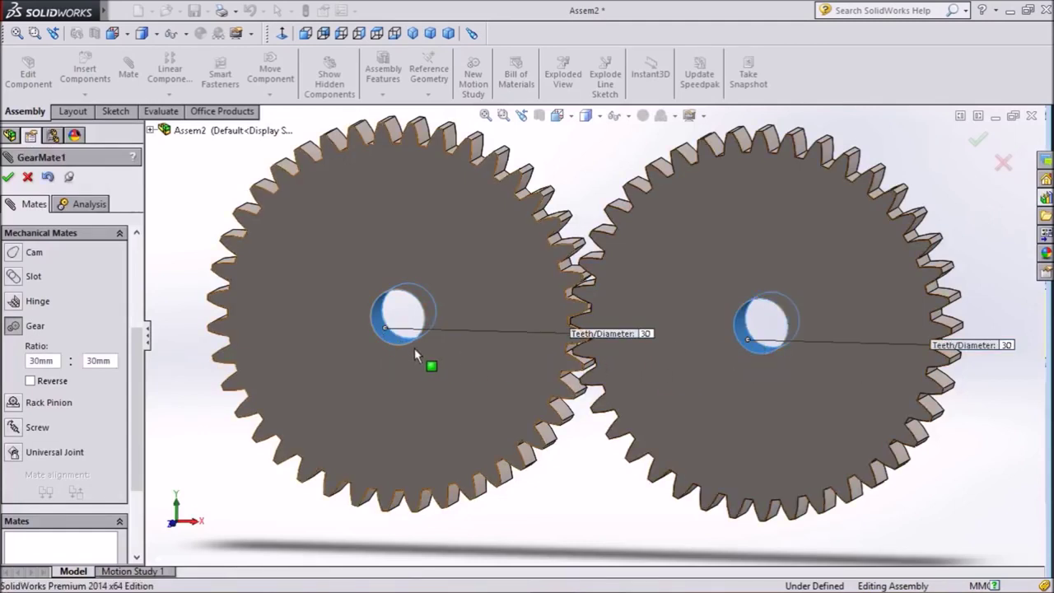
{"action": "left_click", "coordinate": [9, 178]}
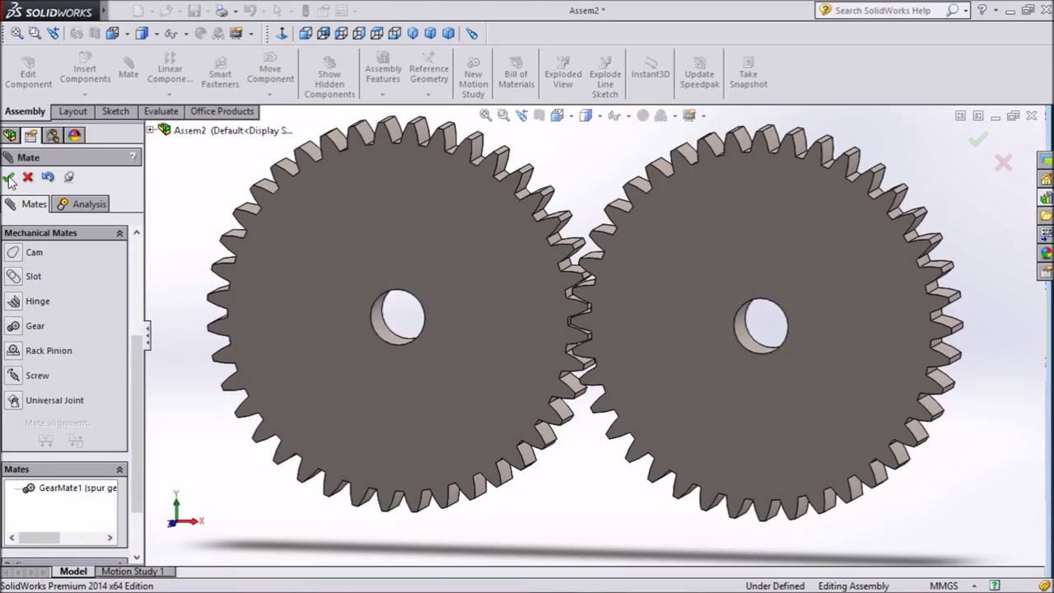
{"action": "left_click", "coordinate": [9, 178]}
{"action": "scroll", "coordinate": [236, 262], "scroll_direction": "up", "scroll_amount": 3}
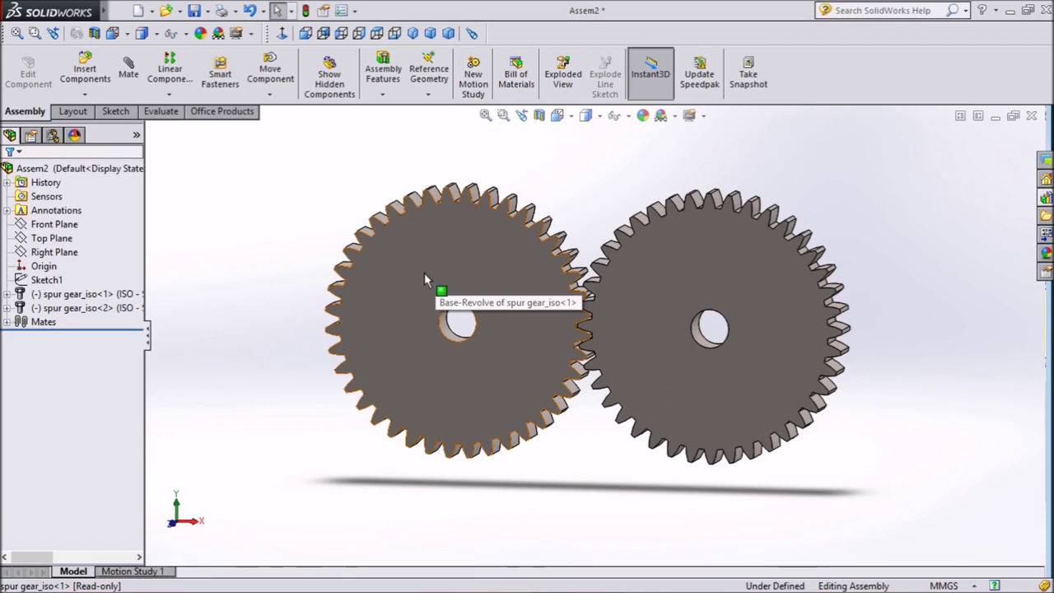
- Rotate the left gear and watch the right gear turn with it in mesh
{"action": "mouse_move", "coordinate": [416, 323]}
{"action": "left_mouse_down"}
{"action": "mouse_move", "coordinate": [458, 382]}
{"action": "mouse_move", "coordinate": [483, 388]}
{"action": "mouse_move", "coordinate": [514, 371]}
{"action": "mouse_move", "coordinate": [538, 312]}
{"action": "mouse_move", "coordinate": [552, 317]}
{"action": "left_mouse_up"}
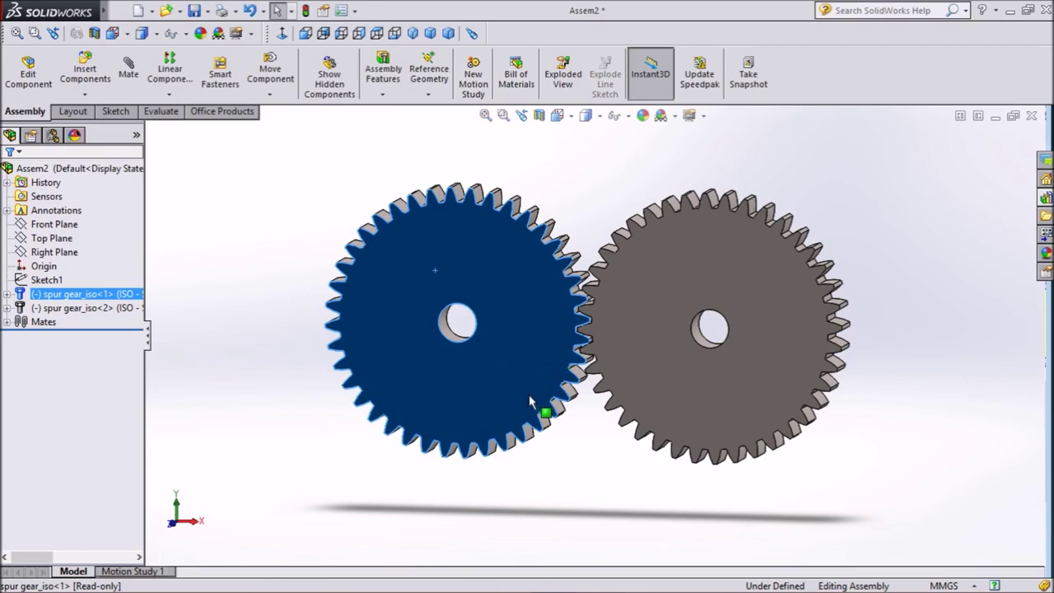
{"action": "left_click", "coordinate": [259, 274]}
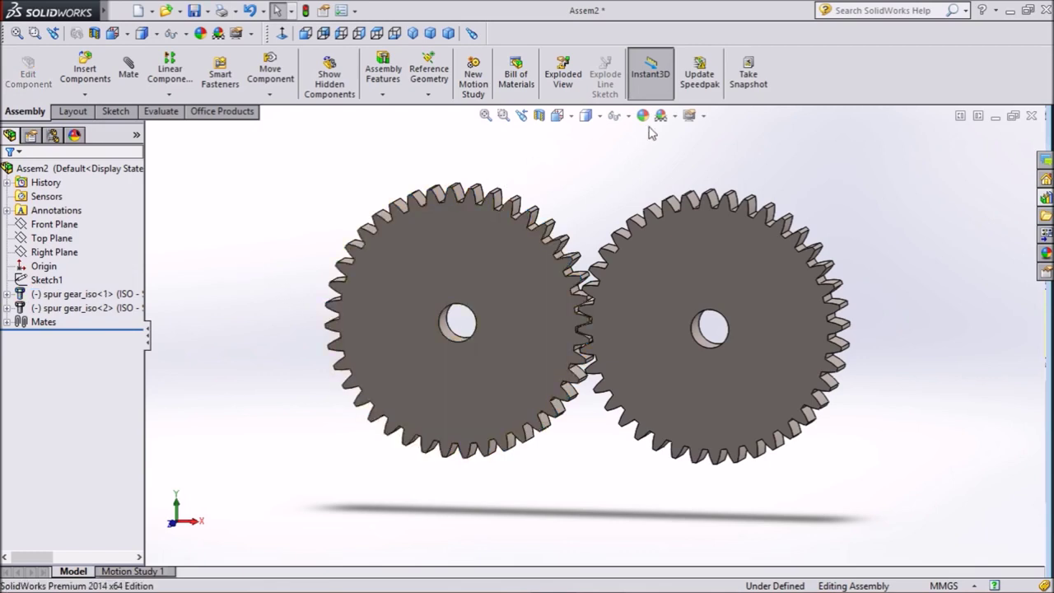
{"action": "left_click", "coordinate": [642, 115]}
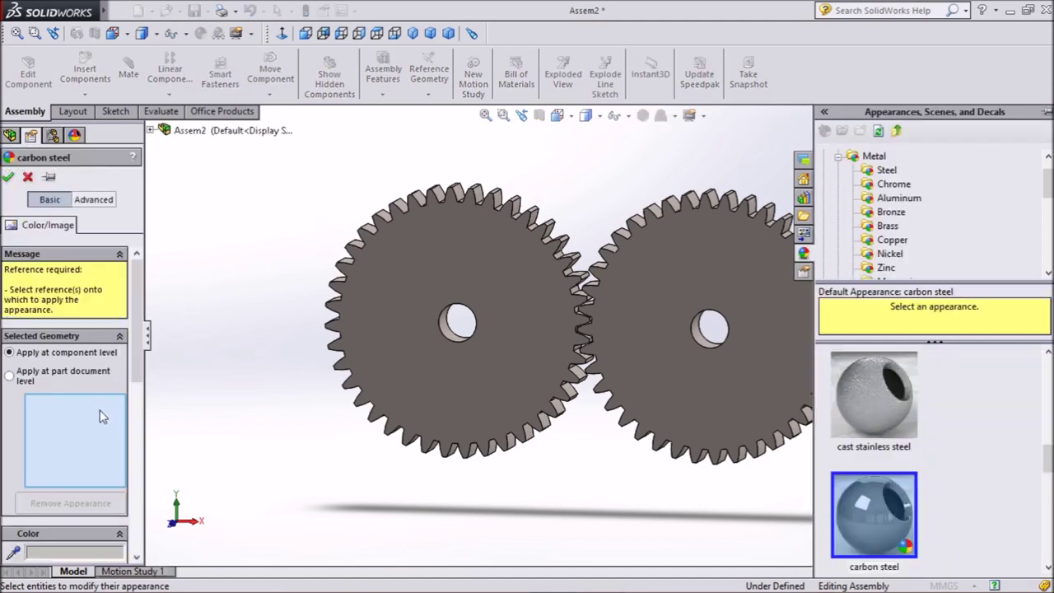
- Apply a yellow appearance to the left gear
{"action": "scroll", "coordinate": [99, 412], "scroll_direction": "down", "scroll_amount": 5}
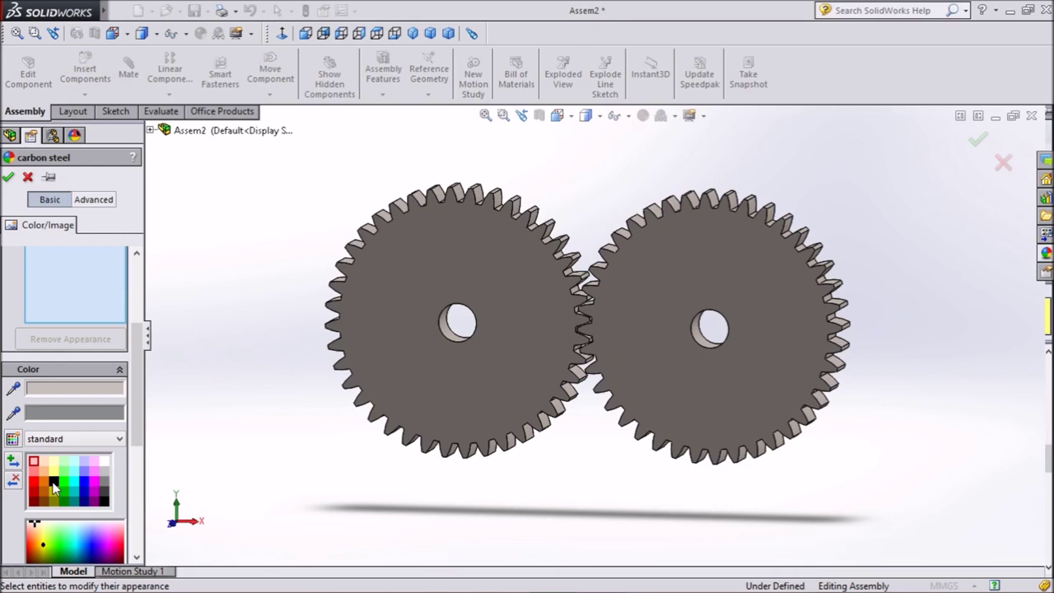
{"action": "left_click", "coordinate": [53, 483]}
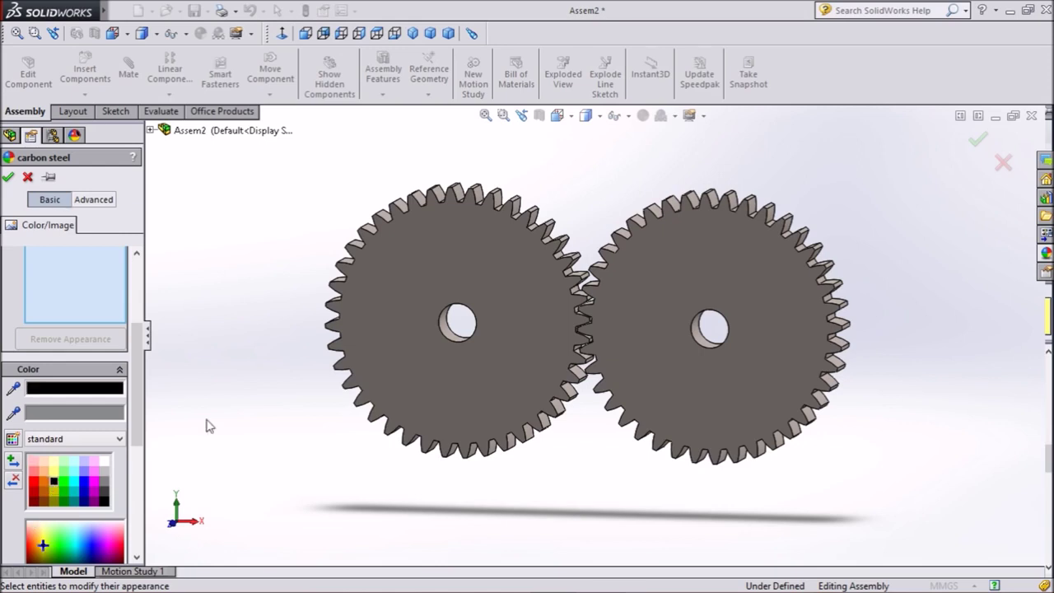
{"action": "left_click", "coordinate": [381, 332]}
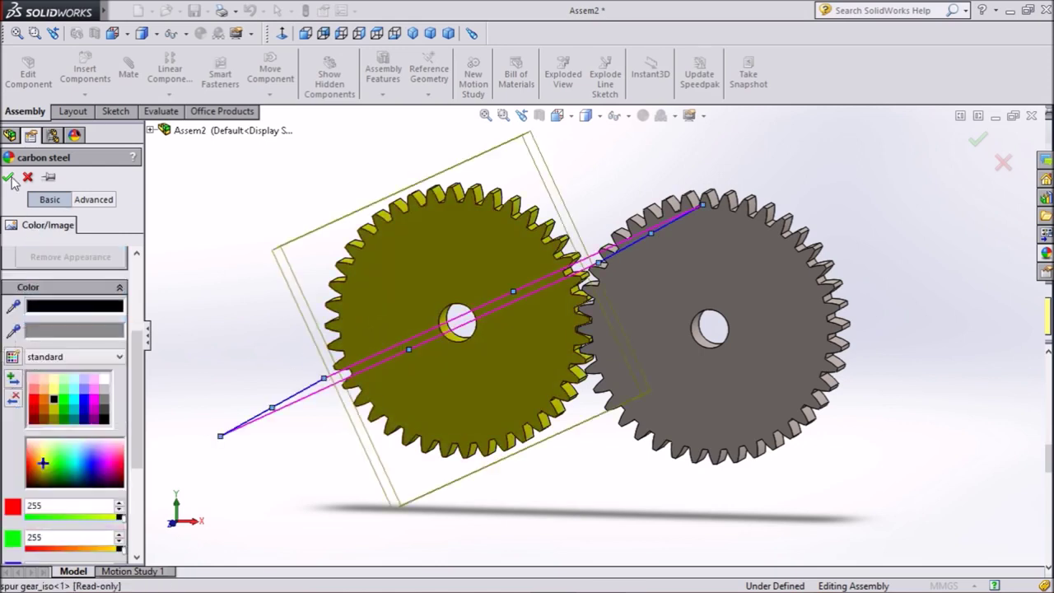
{"action": "left_click", "coordinate": [9, 178]}
- Apply a green appearance to the right gear
{"action": "left_click", "coordinate": [643, 115]}
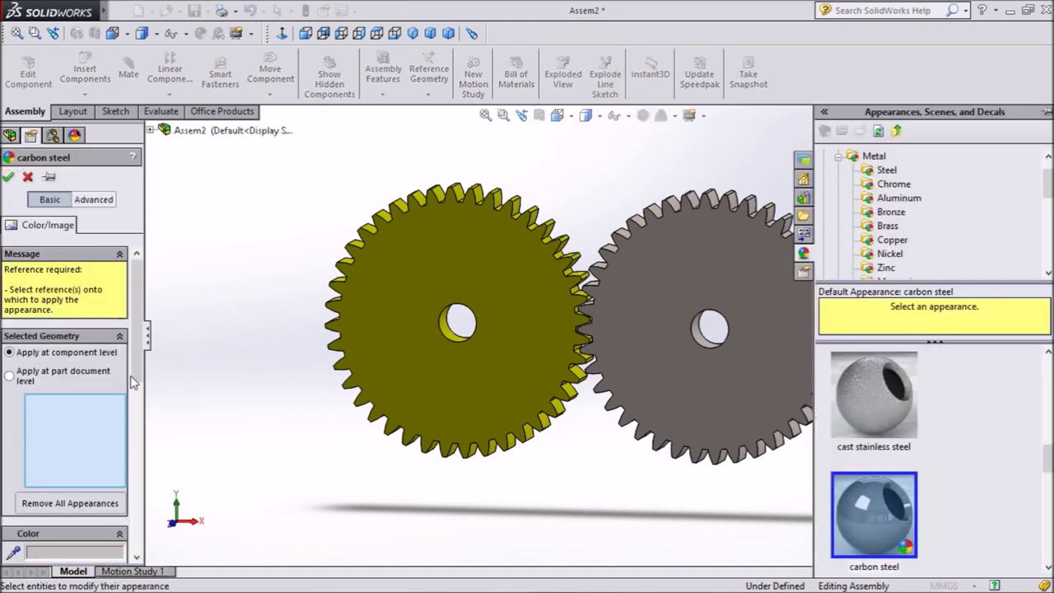
{"action": "scroll", "coordinate": [90, 478], "scroll_direction": "down", "scroll_amount": 3}
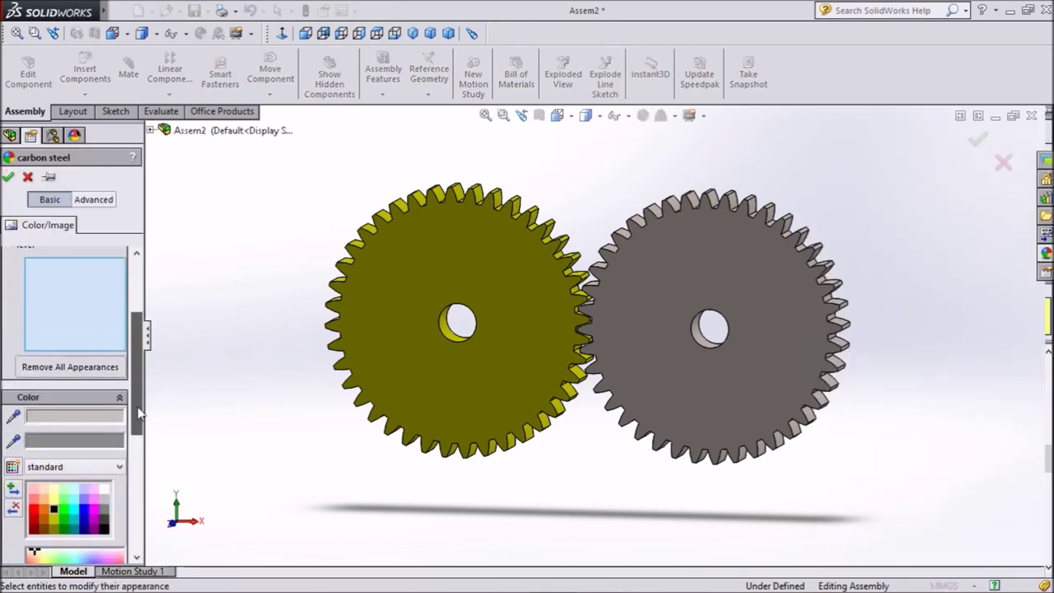
{"action": "left_click", "coordinate": [77, 511]}
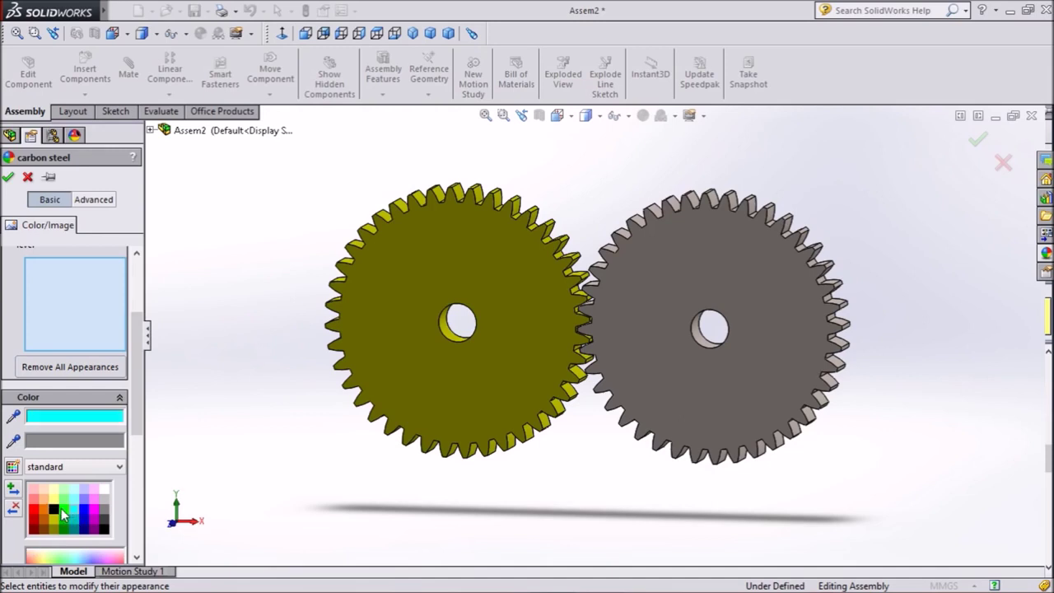
{"action": "left_click", "coordinate": [64, 512]}
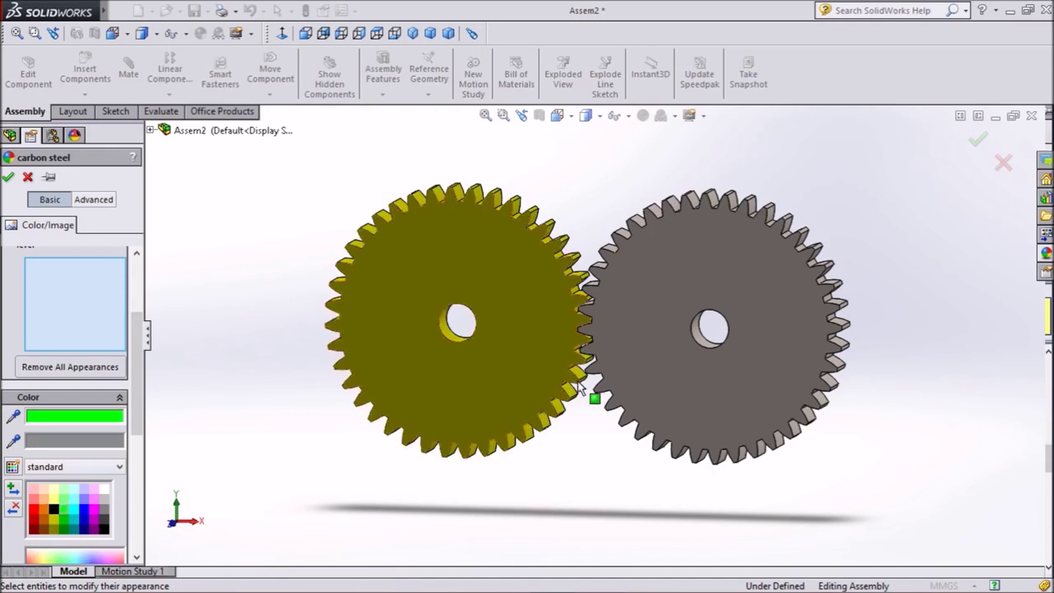
{"action": "left_click", "coordinate": [660, 377]}
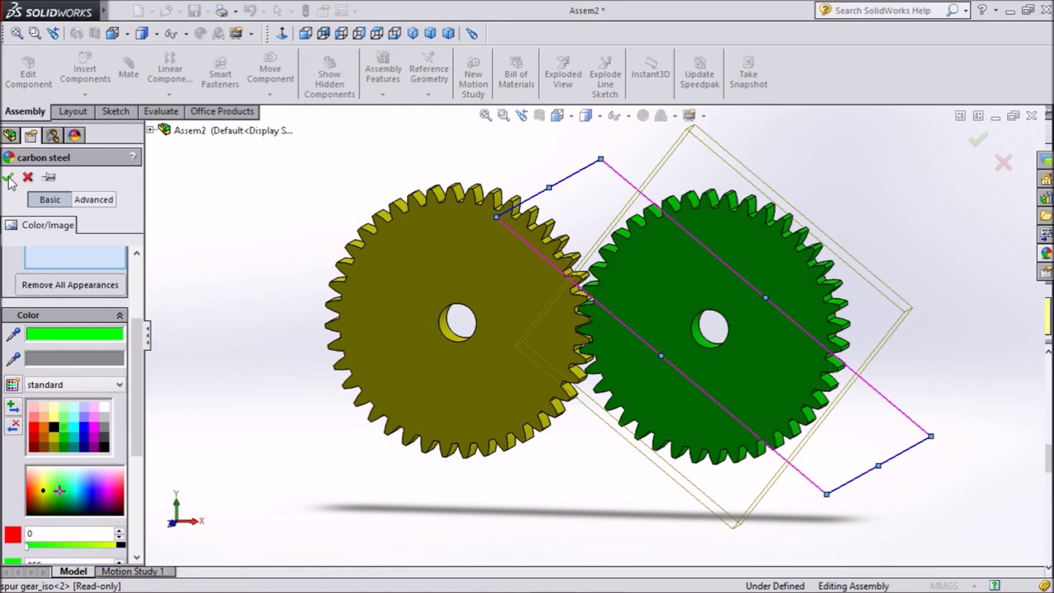
{"action": "left_click", "coordinate": [8, 178]}
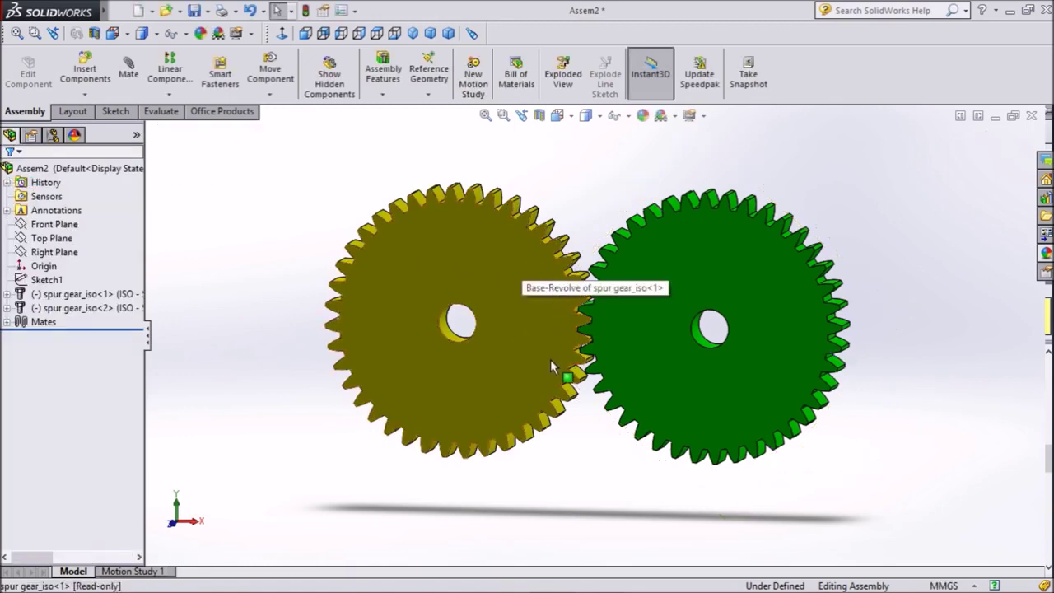
- Drag the left gear, then the right gear, to confirm they rotate together
{"action": "left_click_drag", "start_coordinate": [551, 363], "coordinate": [450, 427]}
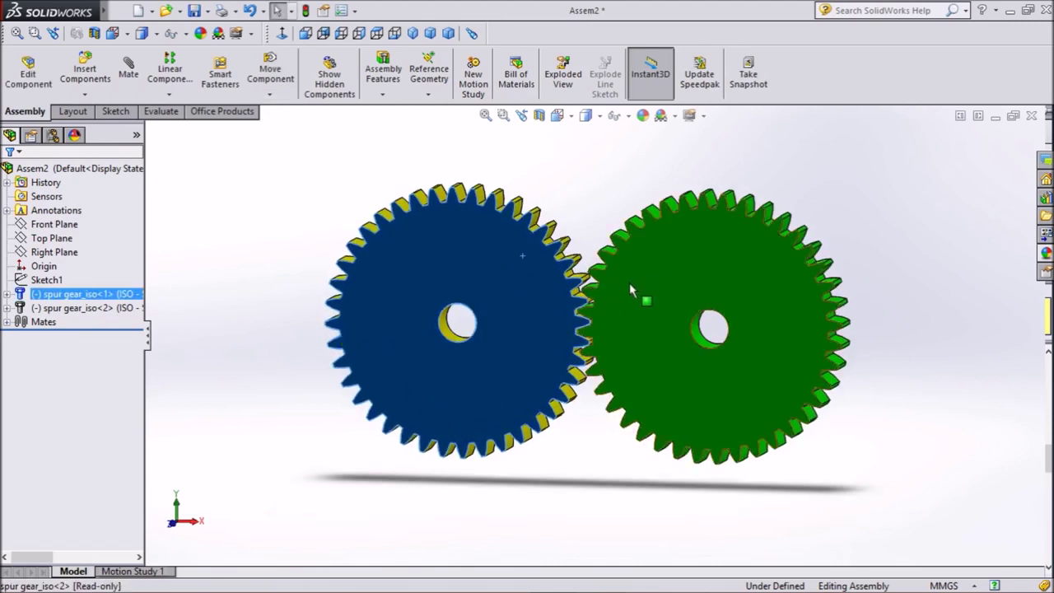
{"action": "left_click", "coordinate": [617, 367]}
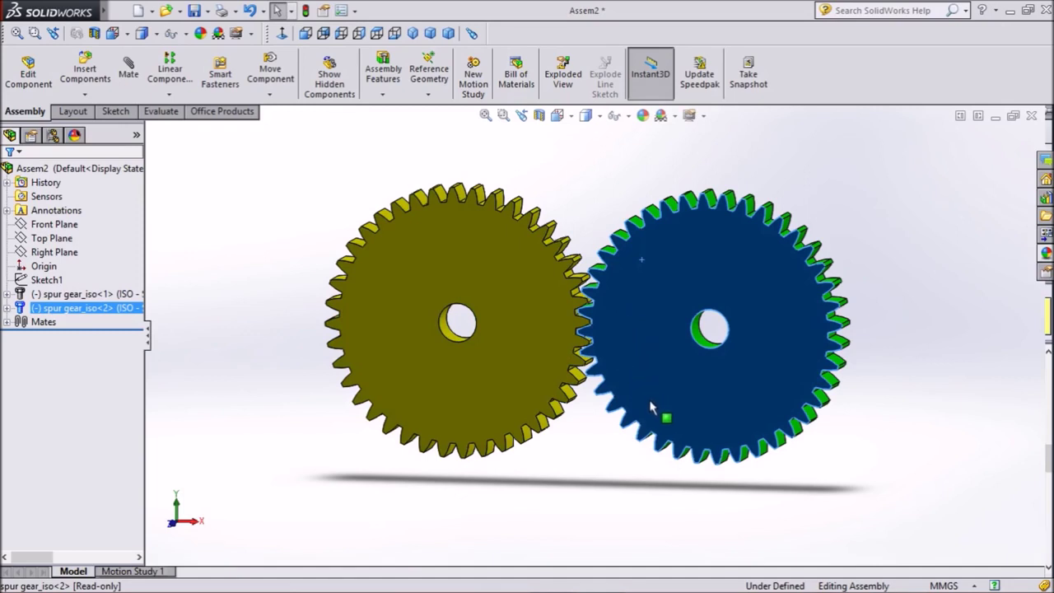
{"action": "mouse_move", "coordinate": [682, 424]}
{"action": "left_mouse_down"}
{"action": "mouse_move", "coordinate": [759, 239]}
{"action": "mouse_move", "coordinate": [775, 286]}
{"action": "left_mouse_up"}
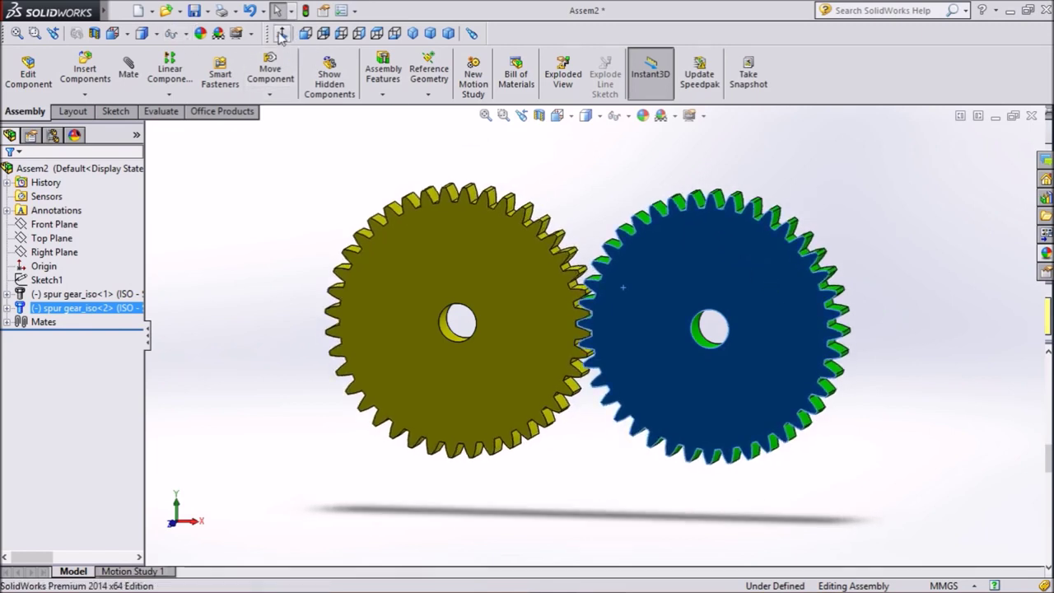
- In the Front view, rotate the left gear again to a new position, then exit Move Component
{"action": "left_click", "coordinate": [305, 33]}
{"action": "scroll", "coordinate": [623, 348], "scroll_direction": "down", "scroll_amount": 1}
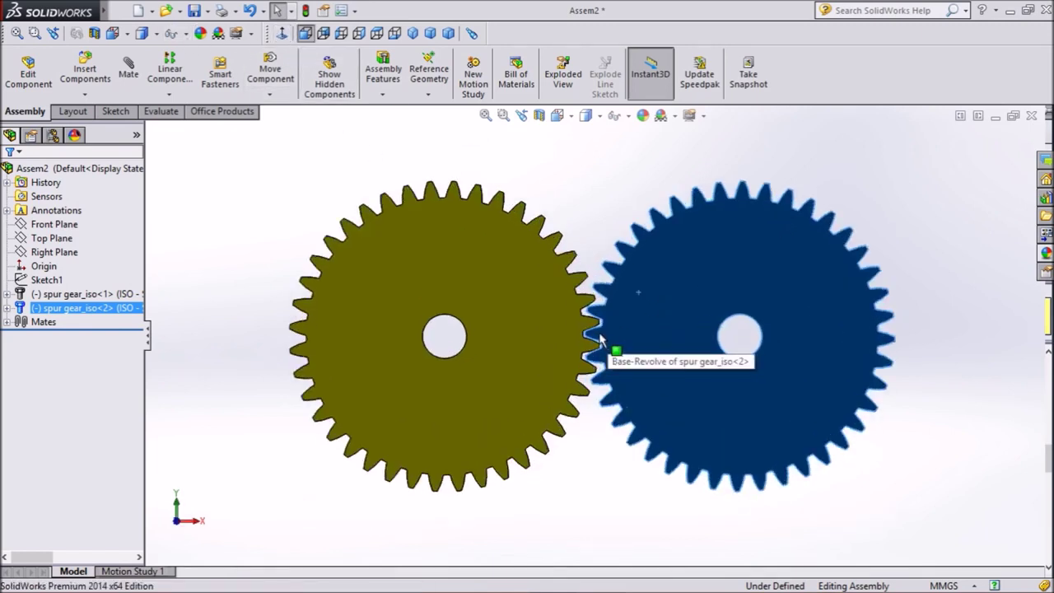
{"action": "scroll", "coordinate": [605, 337], "scroll_direction": "down", "scroll_amount": 1}
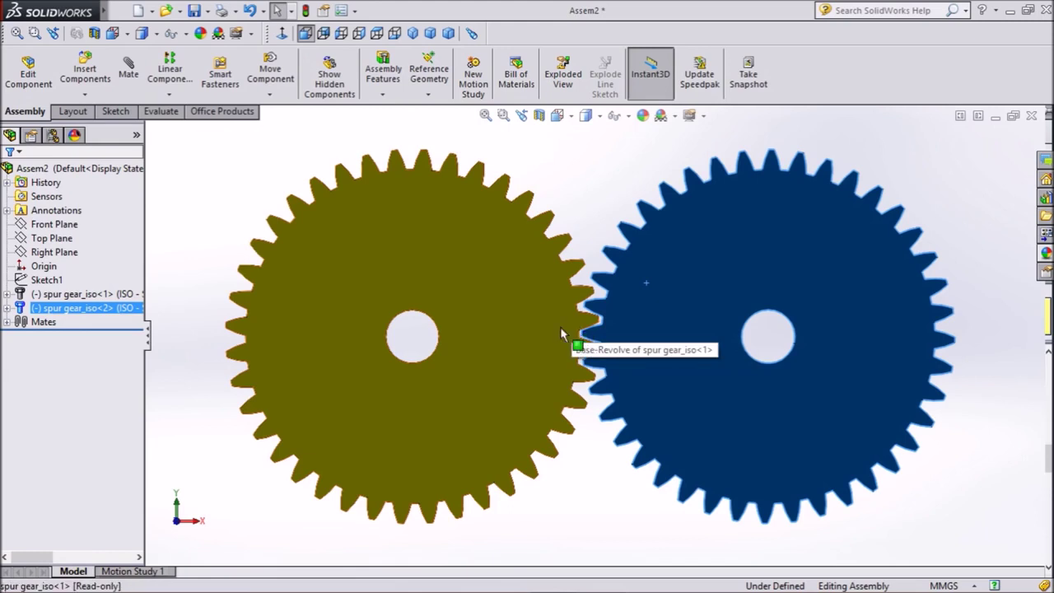
{"action": "left_click", "coordinate": [571, 324]}
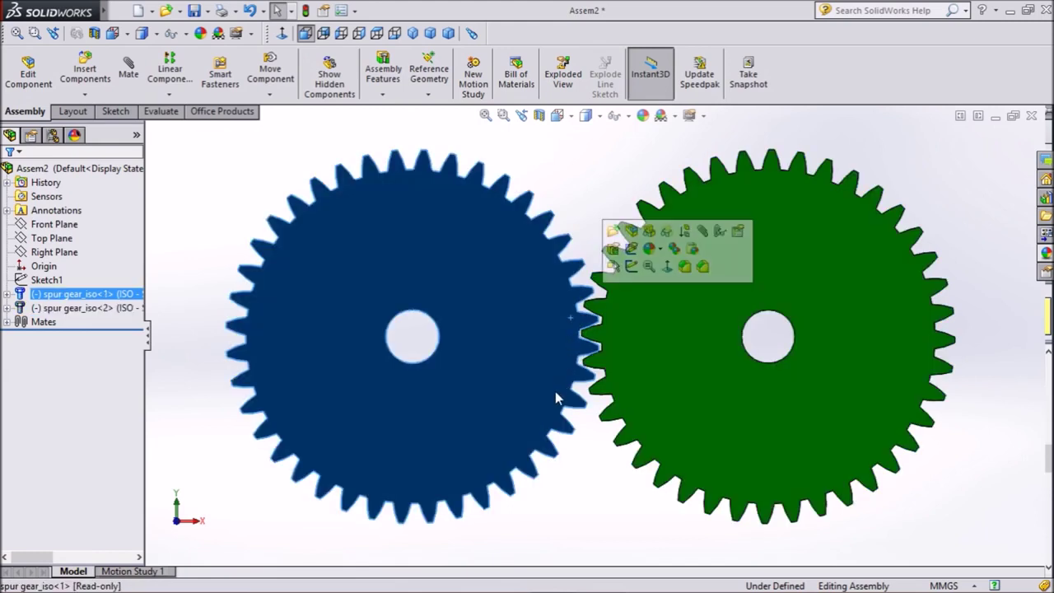
{"action": "mouse_move", "coordinate": [556, 392]}
{"action": "left_mouse_down"}
{"action": "mouse_move", "coordinate": [460, 478]}
{"action": "mouse_move", "coordinate": [436, 485]}
{"action": "mouse_move", "coordinate": [330, 477]}
{"action": "mouse_move", "coordinate": [301, 417]}
{"action": "mouse_move", "coordinate": [296, 337]}
{"action": "mouse_move", "coordinate": [343, 238]}
{"action": "mouse_move", "coordinate": [474, 197]}
{"action": "mouse_move", "coordinate": [516, 235]}
{"action": "mouse_move", "coordinate": [542, 435]}
{"action": "mouse_move", "coordinate": [572, 313]}
{"action": "mouse_move", "coordinate": [551, 233]}
{"action": "mouse_move", "coordinate": [543, 257]}
{"action": "left_mouse_up"}
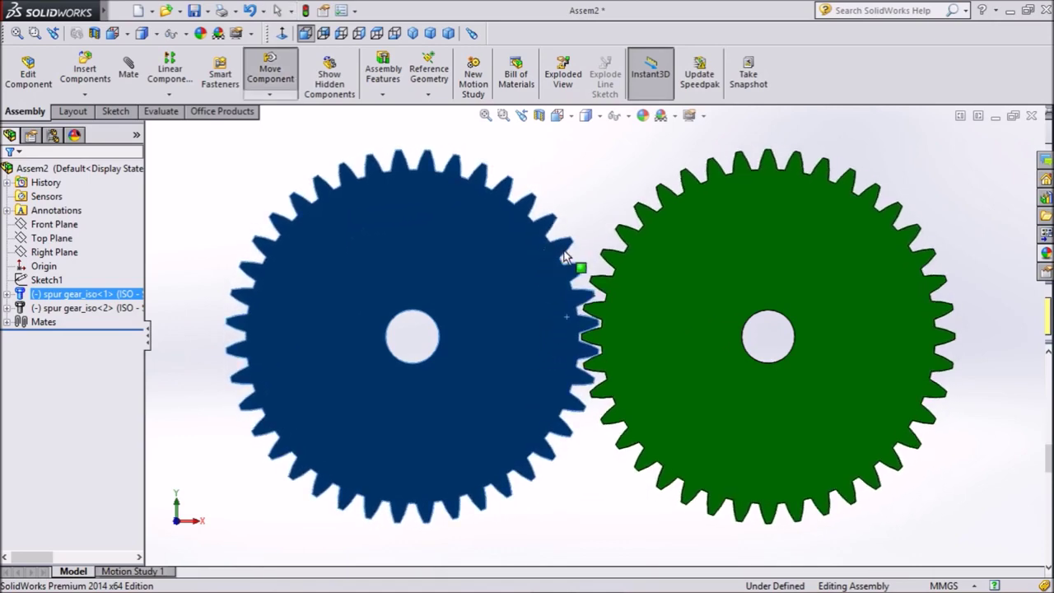
{"action": "key", "text": "Escape"}
{"action": "left_click", "coordinate": [185, 468]}
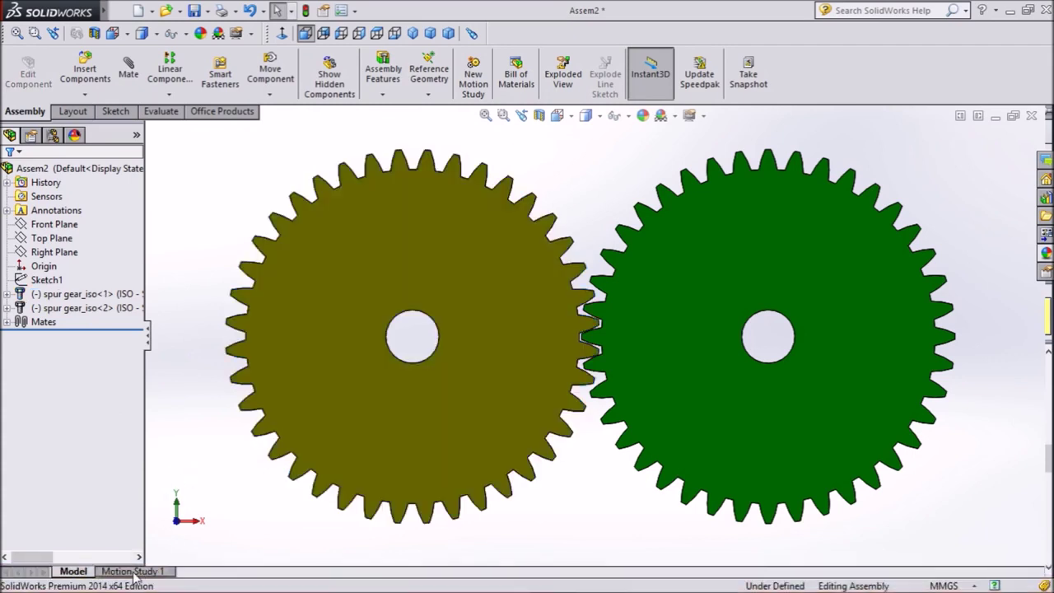
- In Motion Study 1, add RotaryMotor1 on the yellow gear's bore at a constant 100 RPM
{"action": "left_click", "coordinate": [134, 572]}
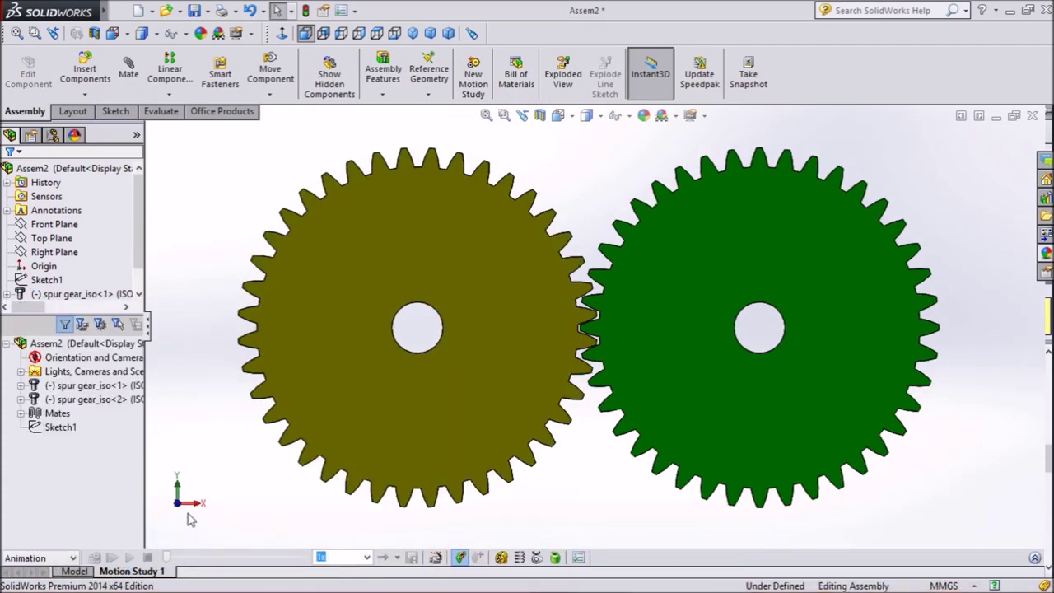
{"action": "left_click", "coordinate": [502, 558]}
{"action": "right_click", "coordinate": [579, 456]}
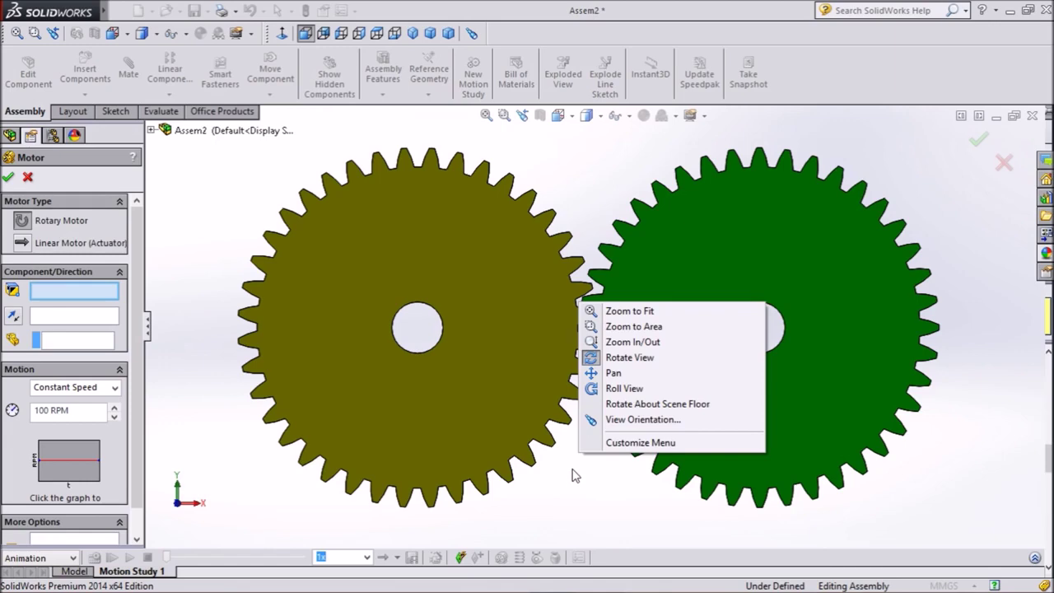
{"action": "left_click", "coordinate": [567, 469]}
{"action": "middle_click_drag", "start_coordinate": [577, 445], "coordinate": [568, 468]}
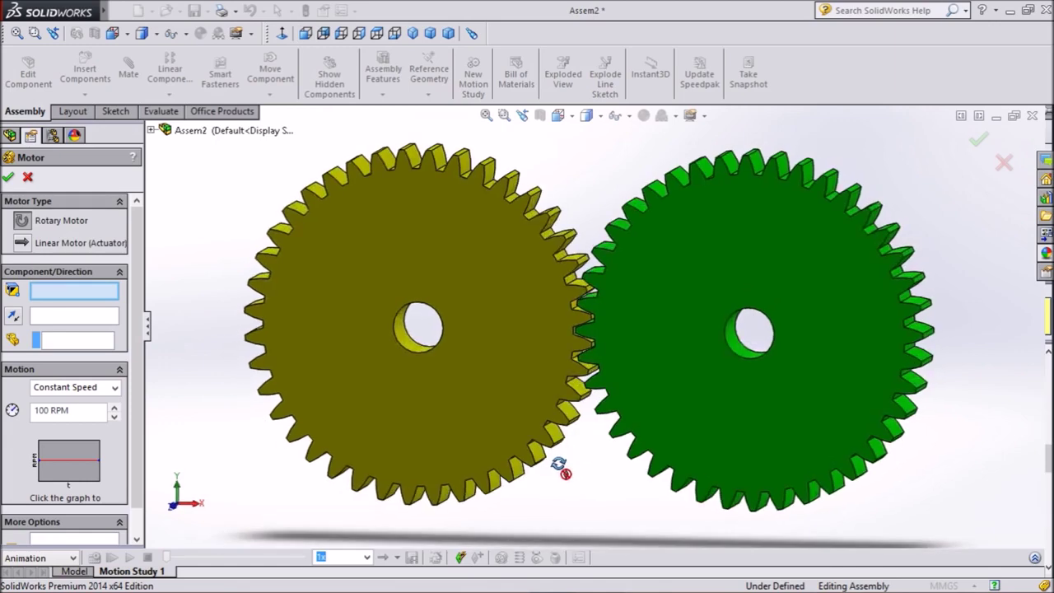
{"action": "left_click", "coordinate": [404, 350]}
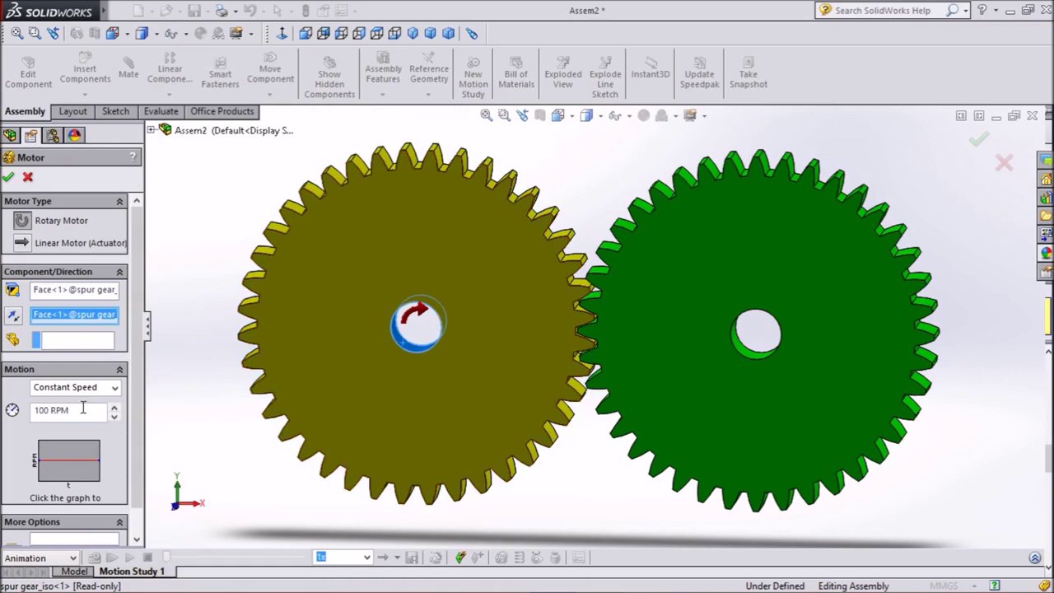
{"action": "left_click", "coordinate": [8, 180]}
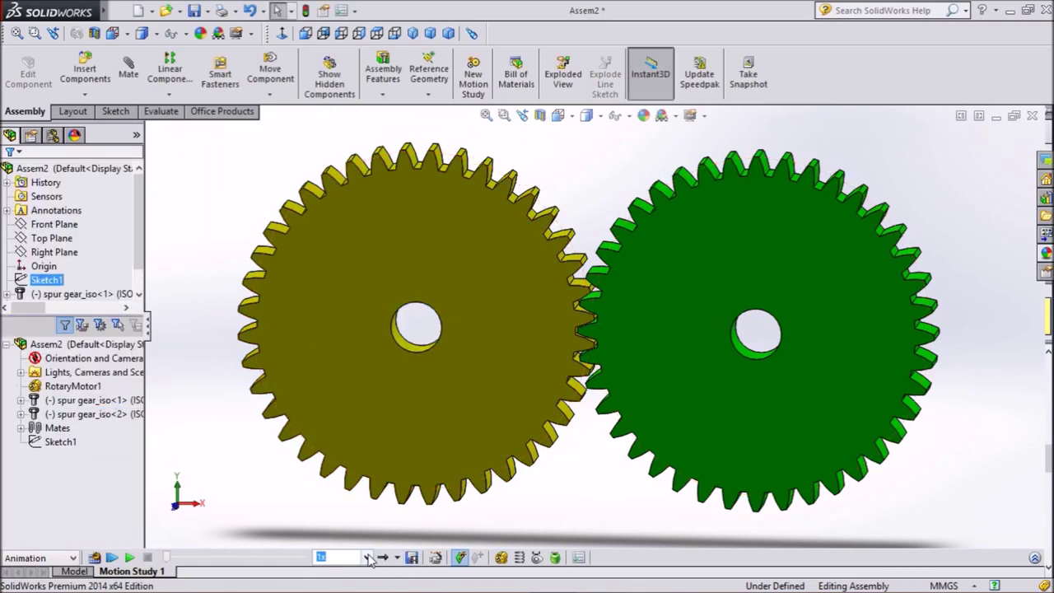
- Set playback to 10 sec, calculate the gear animation, then clear the selection
{"action": "left_click", "coordinate": [340, 558]}
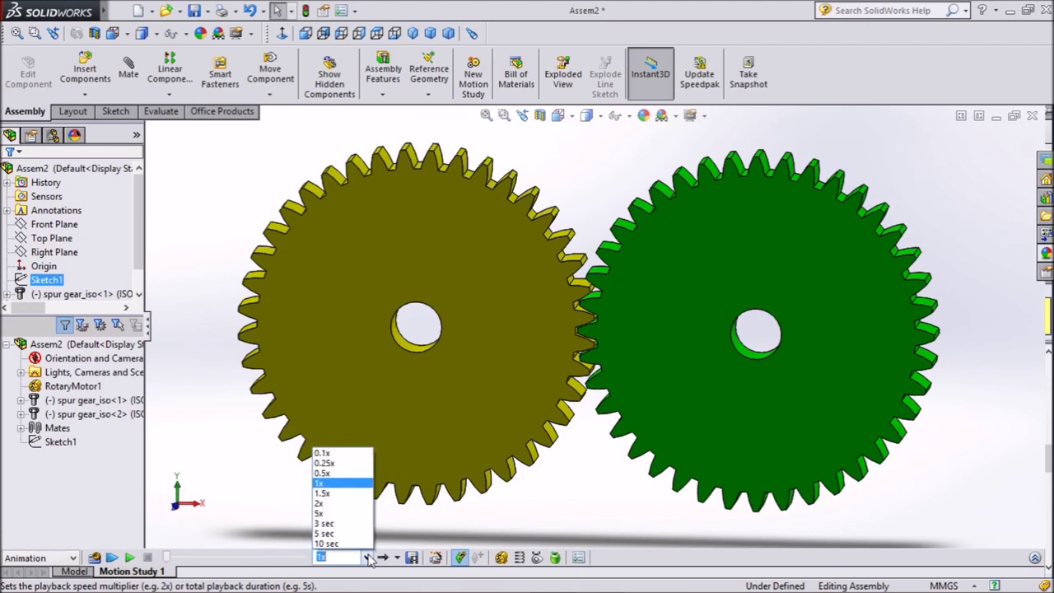
{"action": "left_click", "coordinate": [327, 543]}
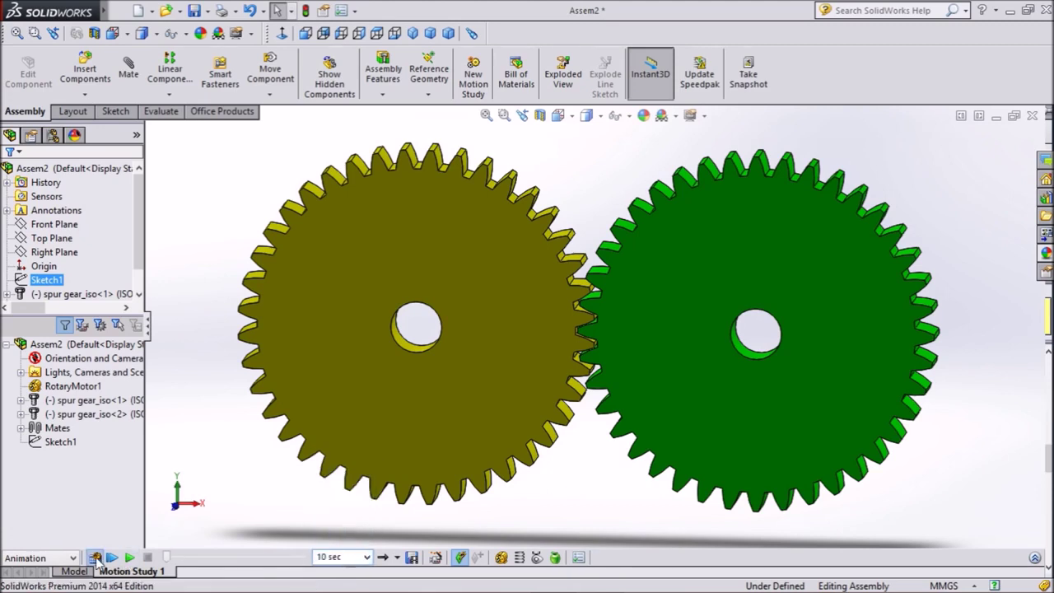
{"action": "left_click", "coordinate": [96, 558]}
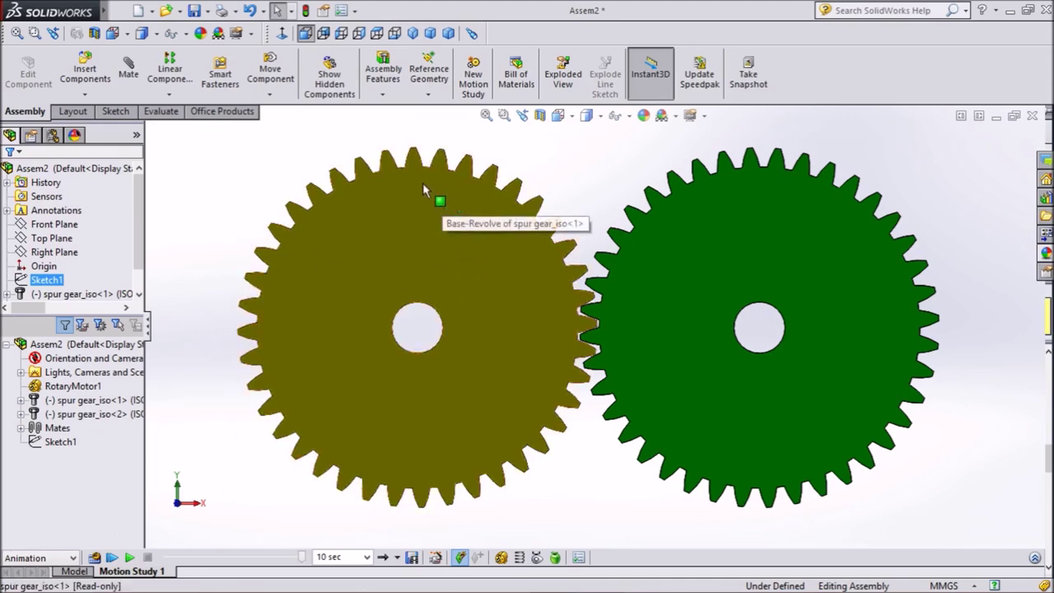
{"action": "left_click", "coordinate": [305, 309]}
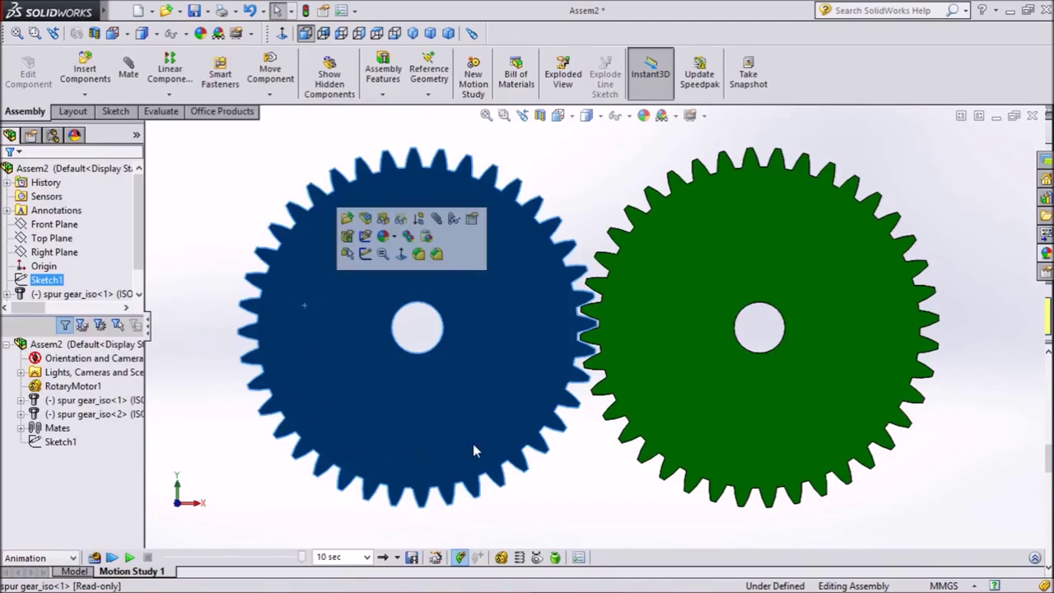
{"action": "left_click", "coordinate": [424, 459]}
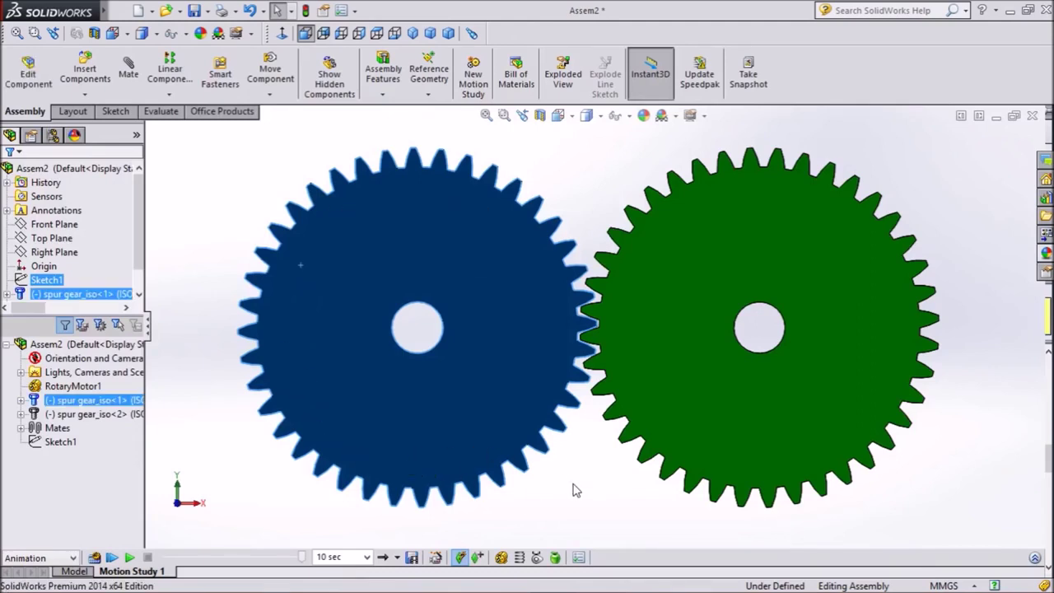
{"action": "key", "text": "Escape"}
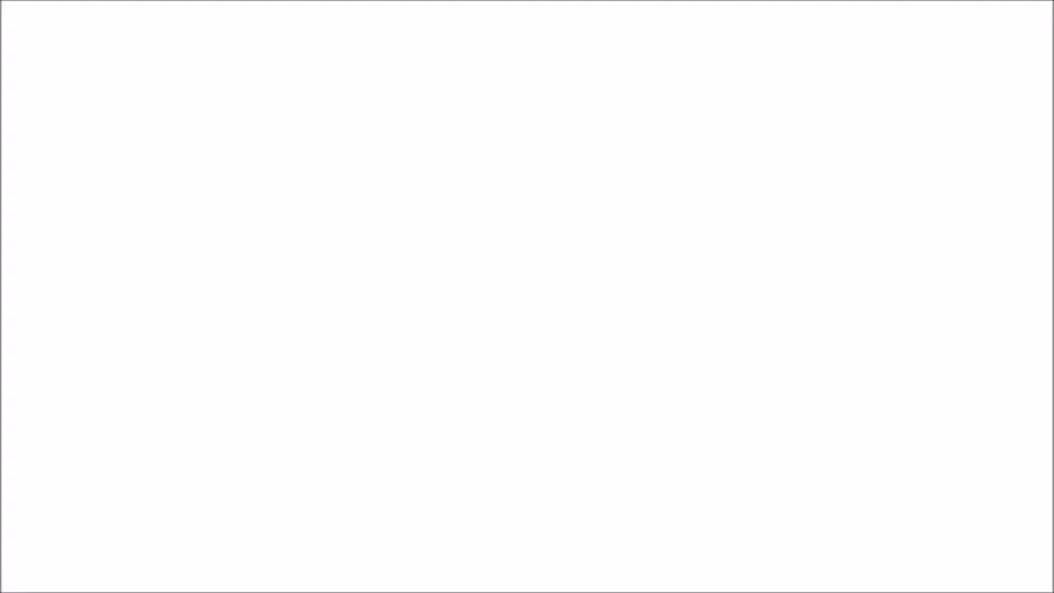